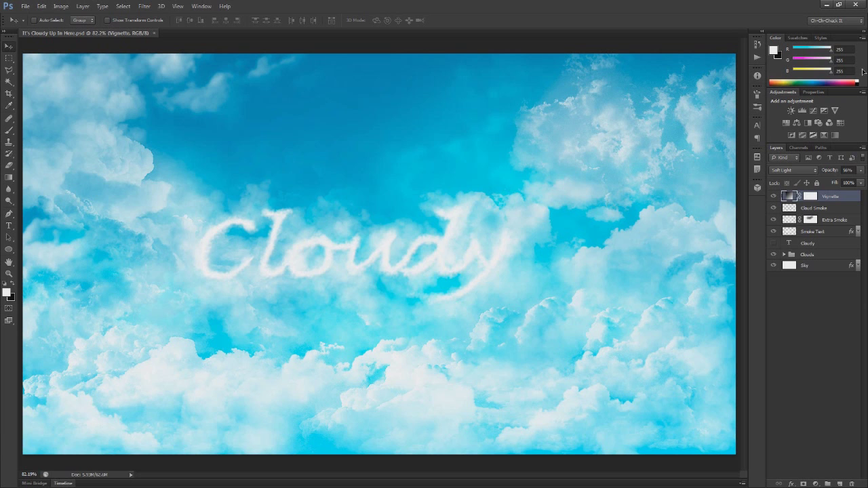
Step: Switch to Chrome and look through the PSDVault cloud text effect tutorial, including its required stocks and steps
click(828, 5)
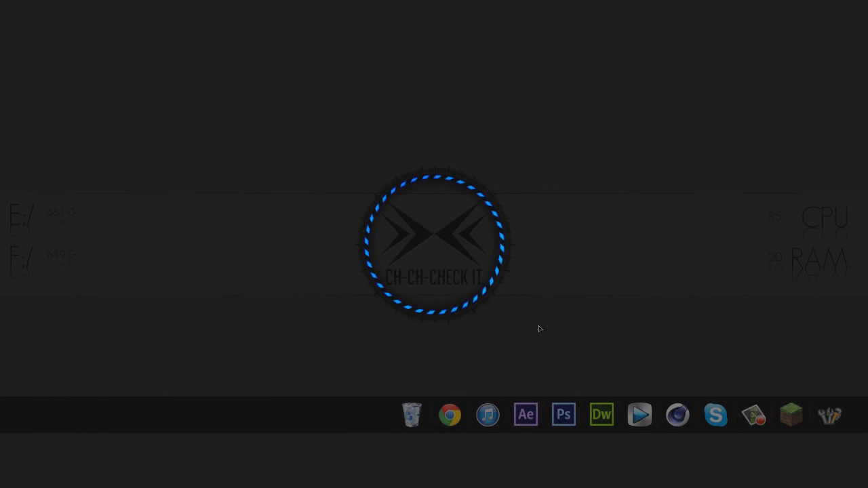
click(449, 415)
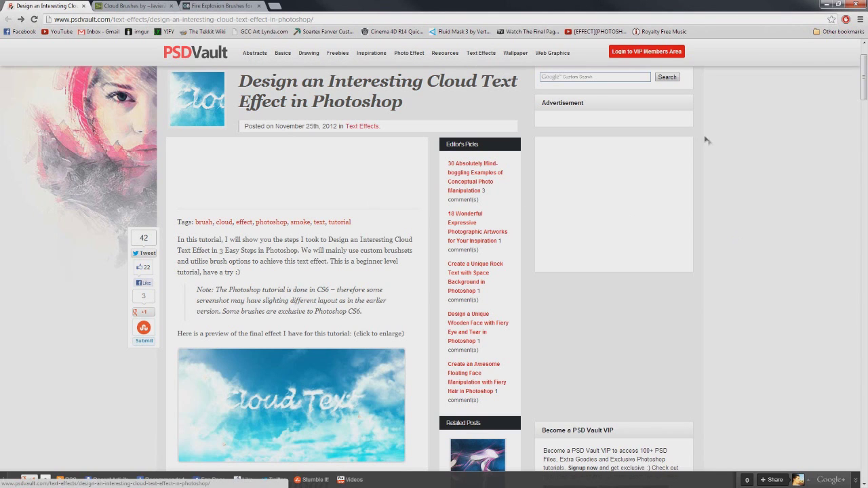
scroll(729, 168, down, 9)
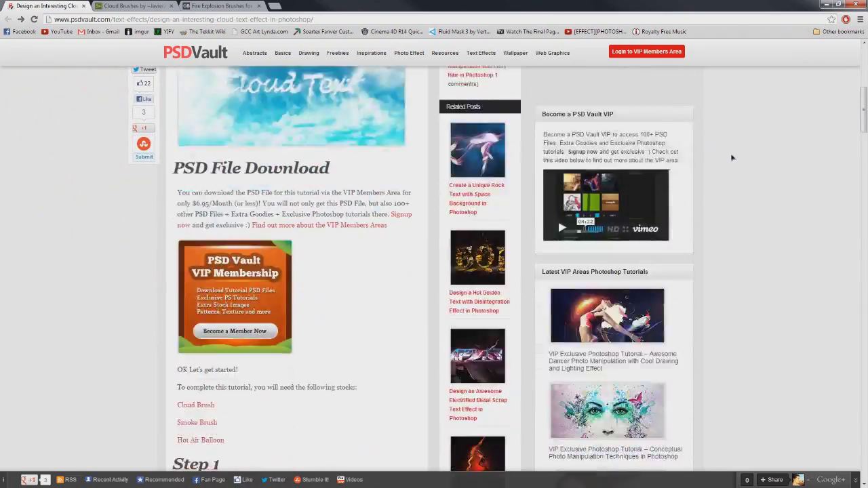
scroll(731, 157, down, 8)
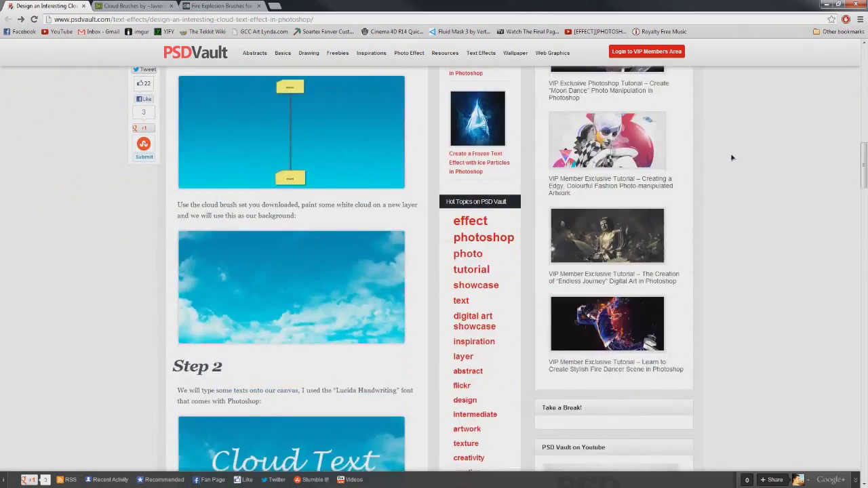
scroll(731, 158, down, 3)
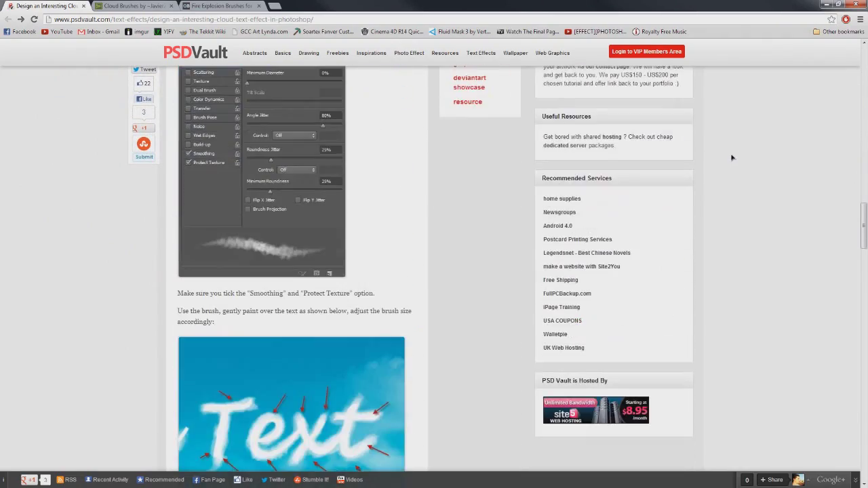
scroll(732, 157, down, 3)
scroll(732, 157, up, 10)
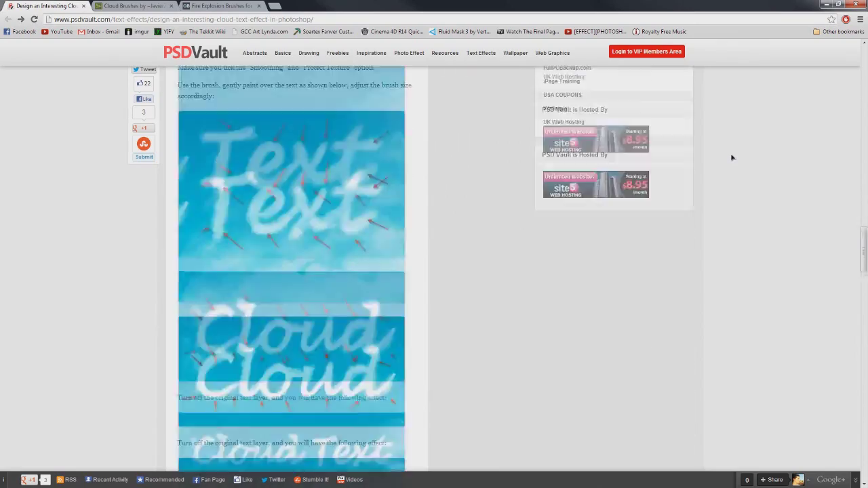
scroll(731, 157, up, 10)
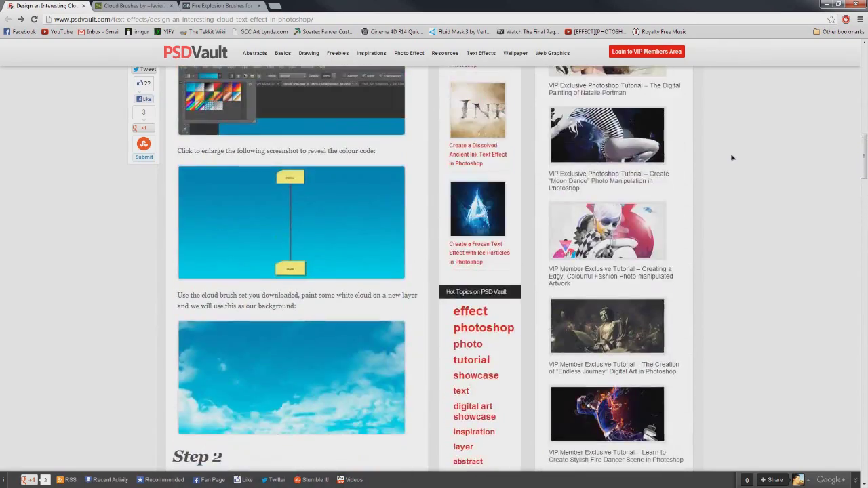
scroll(732, 158, up, 2)
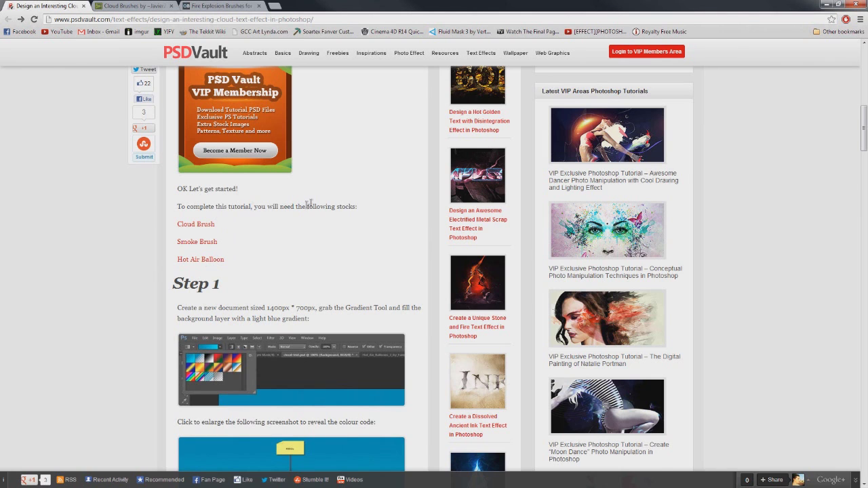
scroll(310, 200, up, 5)
Step: View the Cloud Brushes and Xplosion Brushes download pages and switch back to Photoshop
click(135, 6)
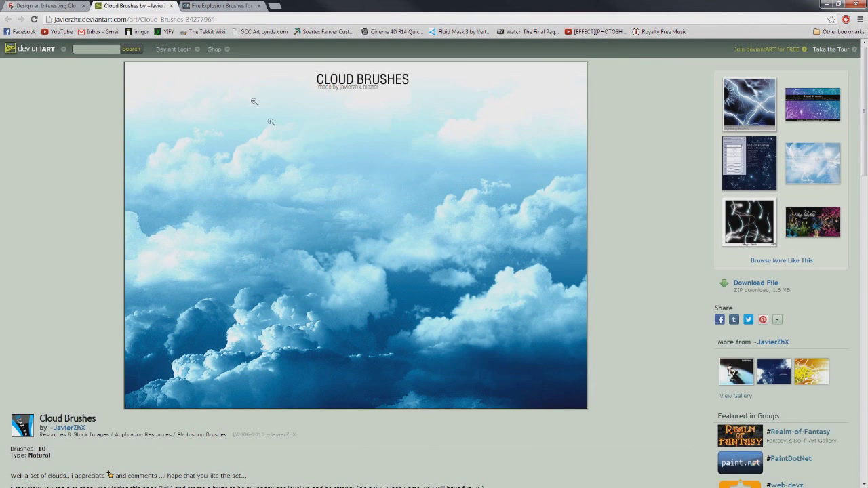
click(242, 6)
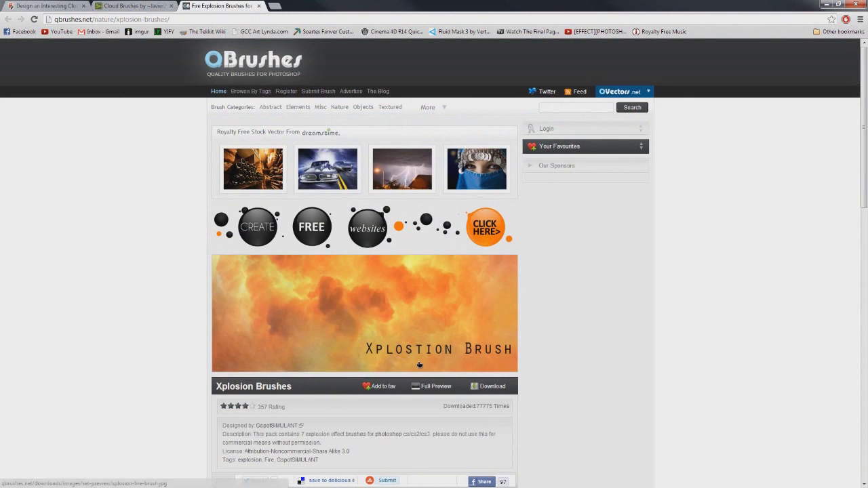
click(61, 7)
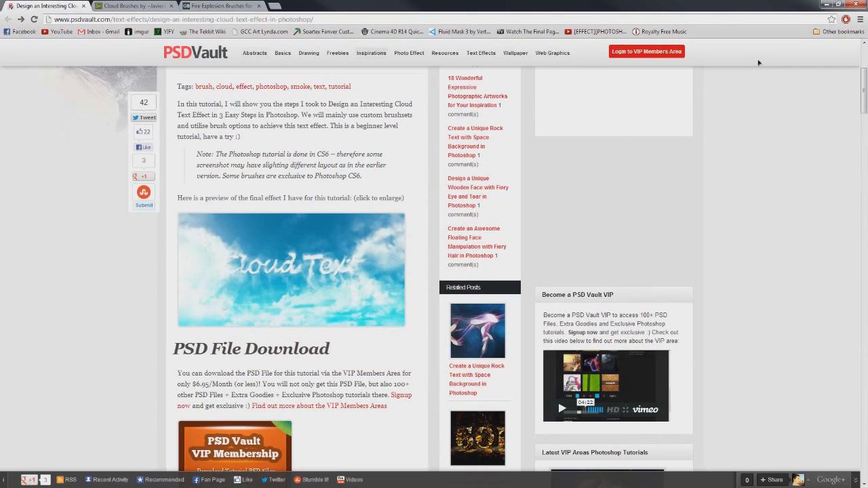
click(826, 4)
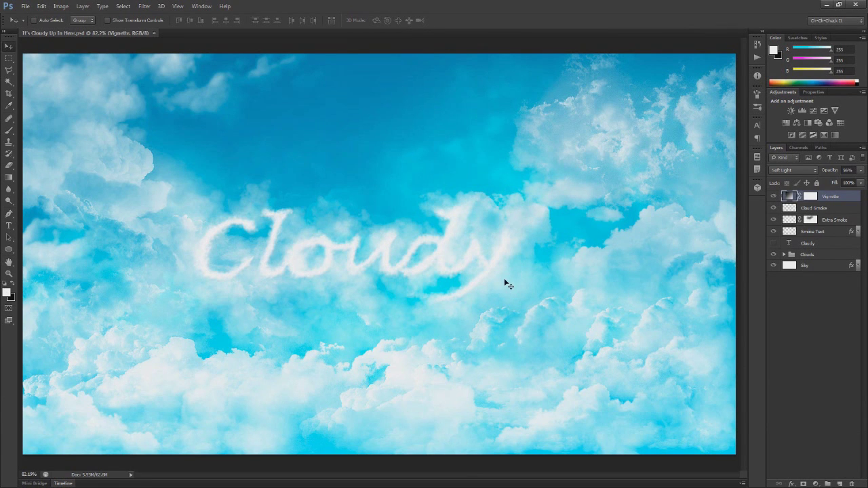
Step: Create a new 1920 × 1080 pixel RGB document at 72 pixels/inch with a white background, fitted to the screen
click(25, 6)
click(33, 17)
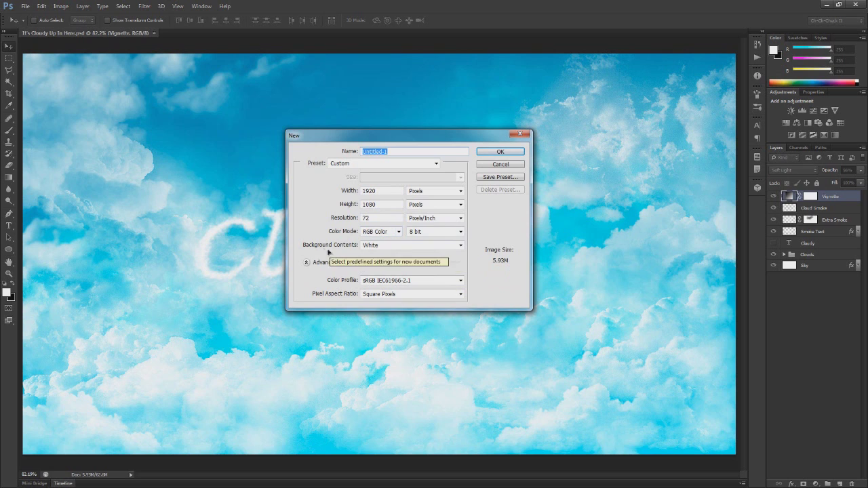
click(378, 246)
click(379, 249)
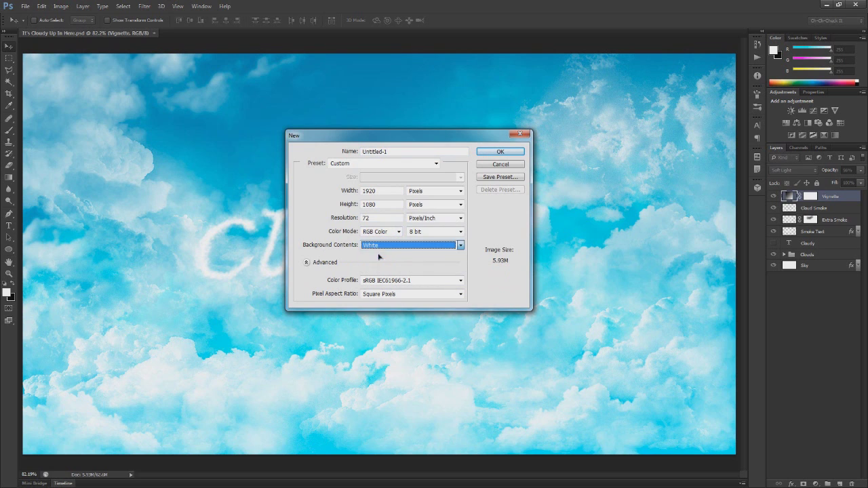
click(500, 152)
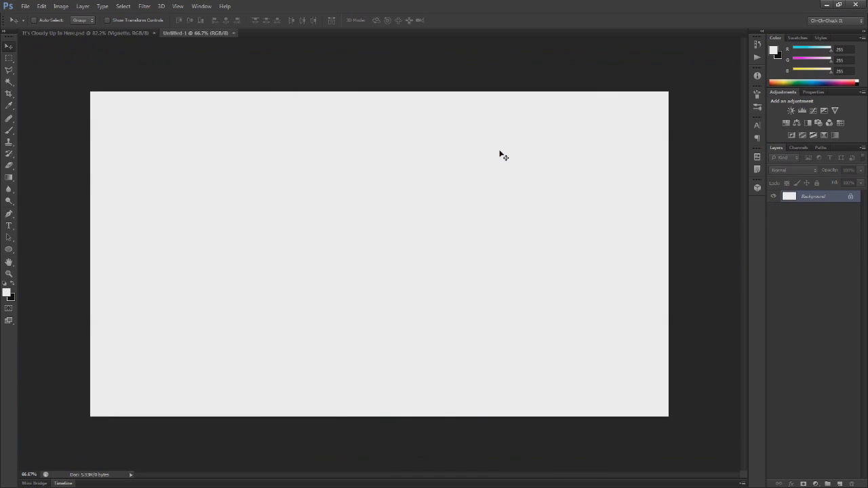
key(ctrl+0)
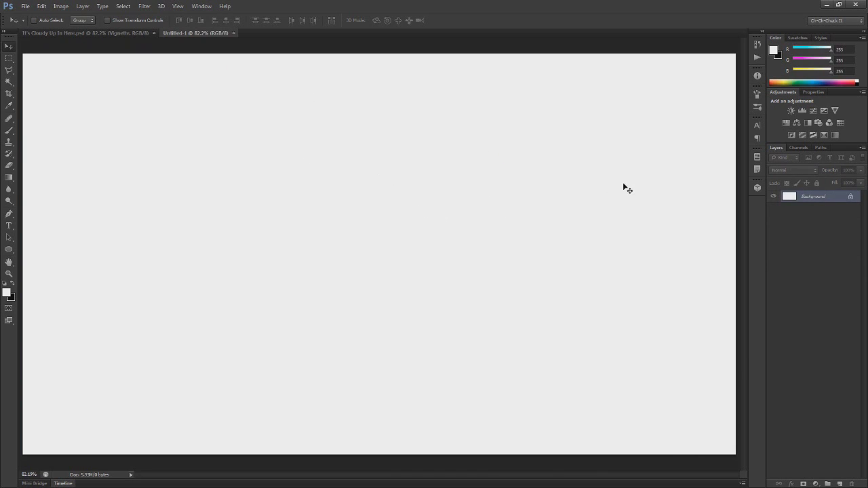
Step: Convert the locked Background into a regular layer named Sky
double_click(817, 196)
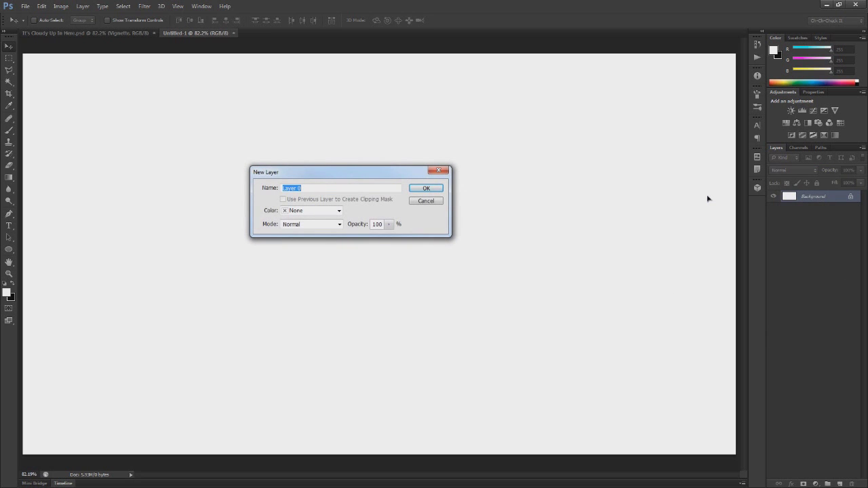
text(Sky)
key(Return)
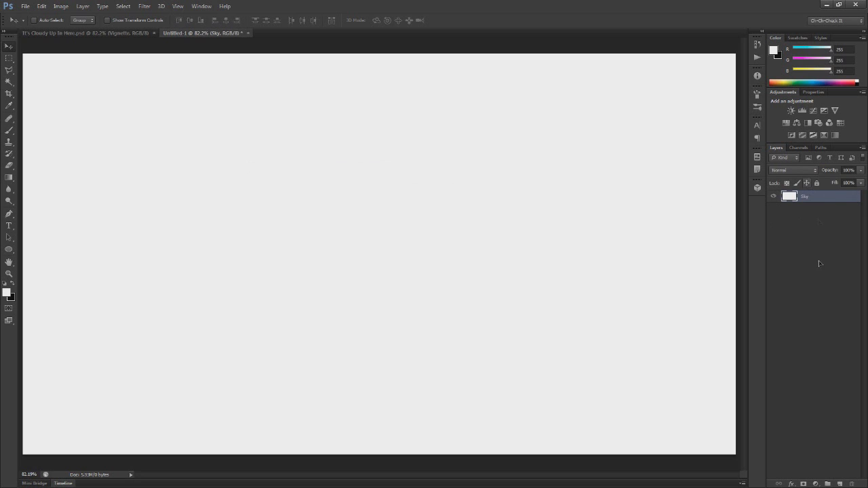
Step: Add a Gradient Overlay to the Sky layer and set the gradient's 0% colour stop to 0aebff
click(791, 483)
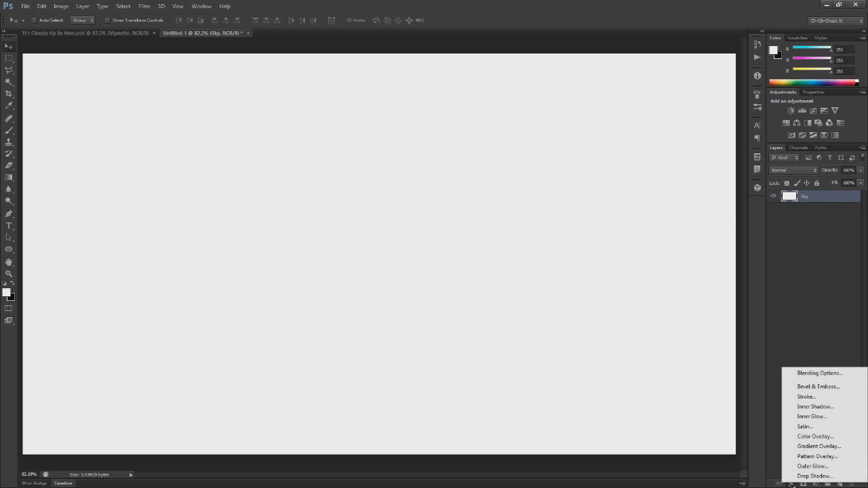
click(819, 447)
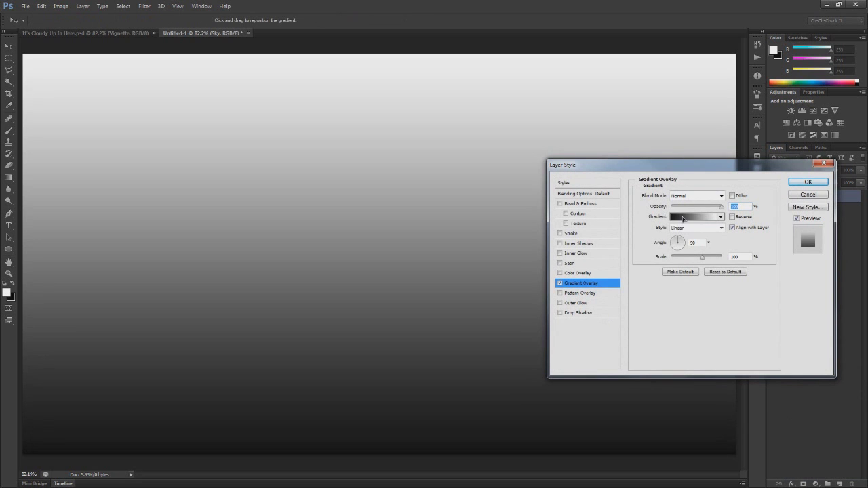
click(683, 217)
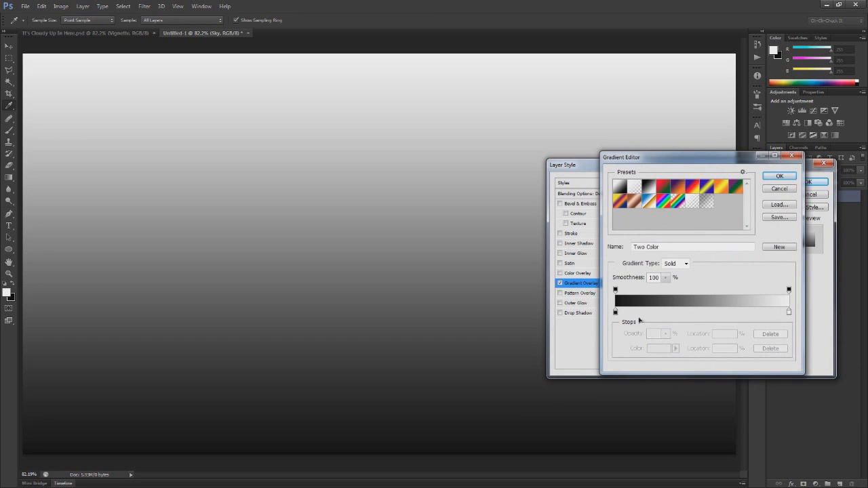
click(615, 312)
double_click(615, 311)
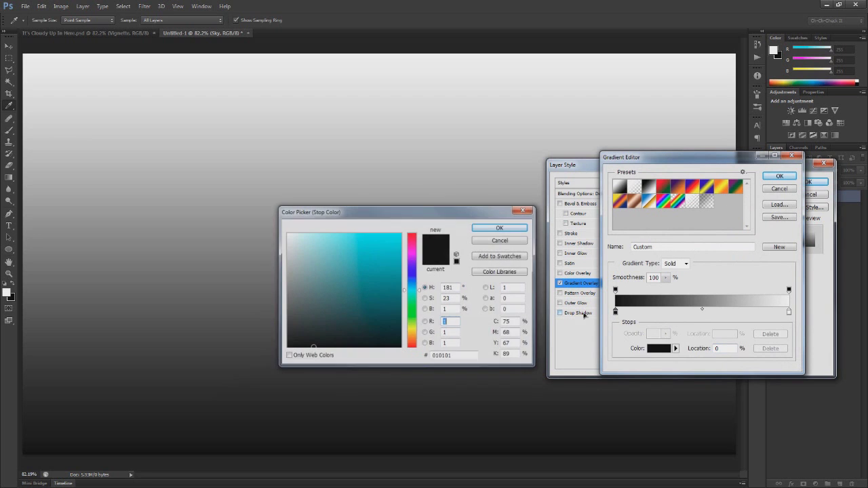
click(476, 356)
text(0aebff)
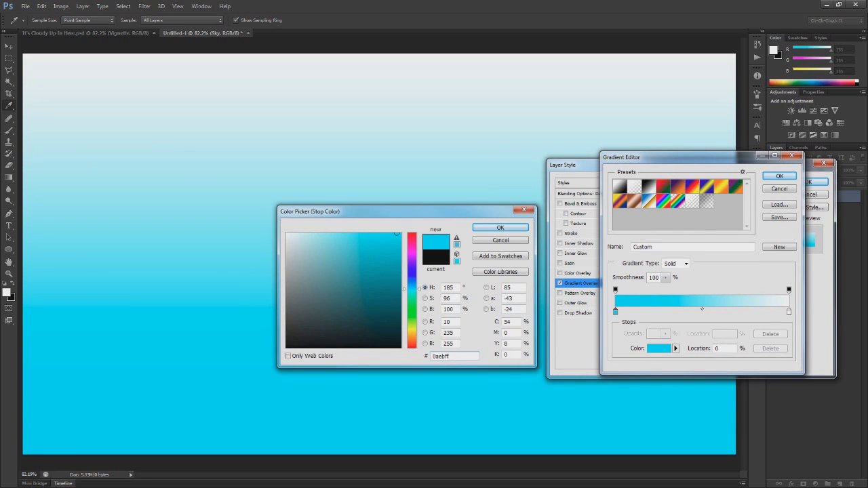
key(Return)
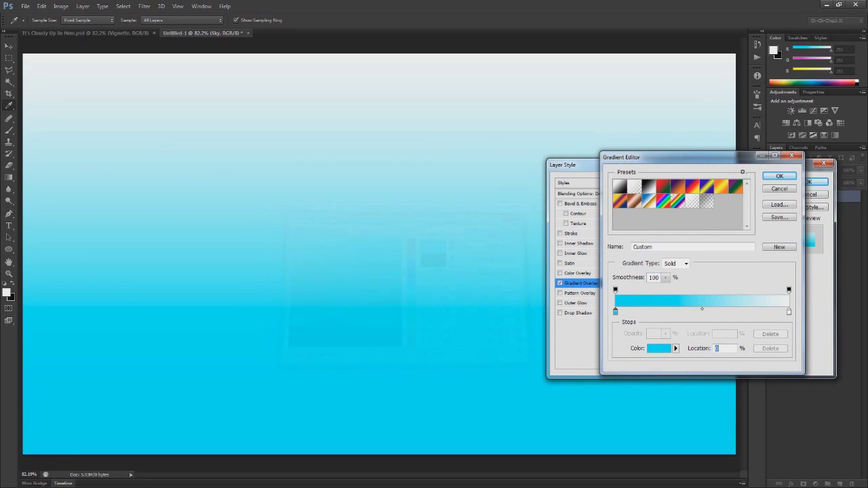
Step: Set the gradient's 100% colour stop to 0895bc and accept the edited gradient
double_click(790, 314)
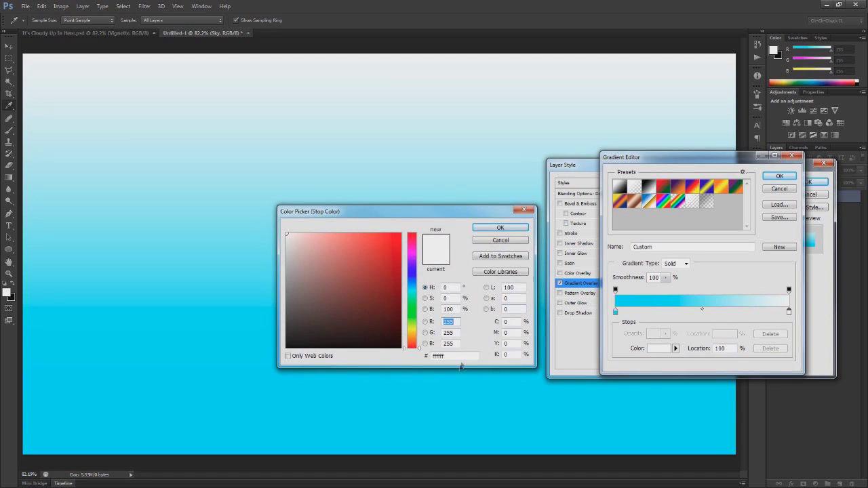
text(0)
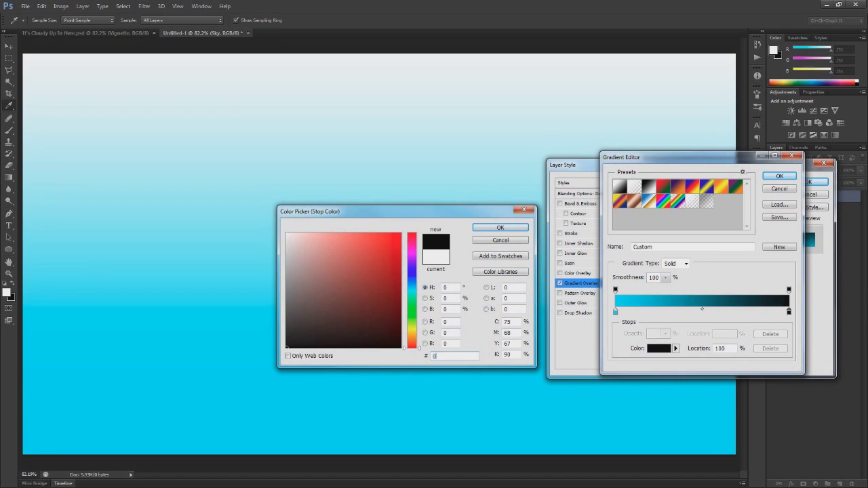
text(895)
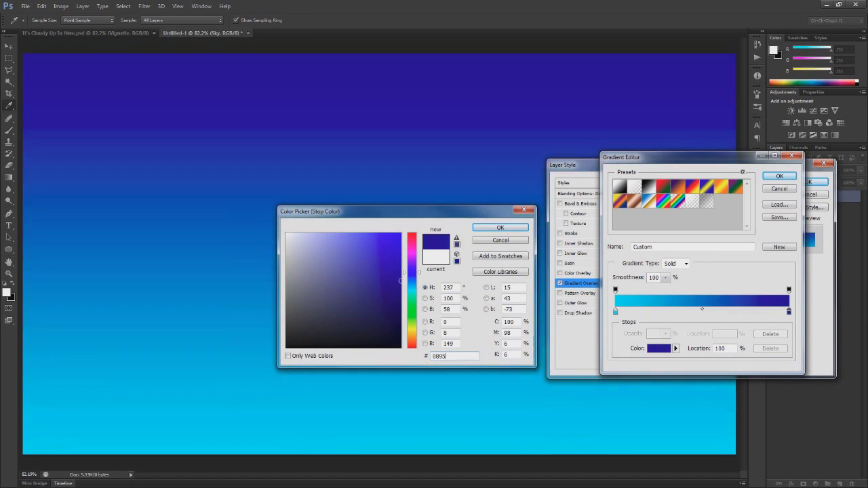
text(bc)
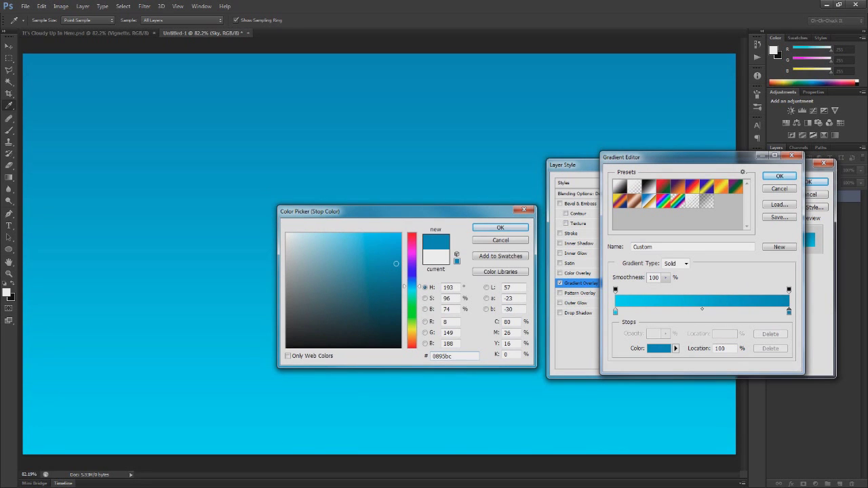
key(Return)
key(Return)
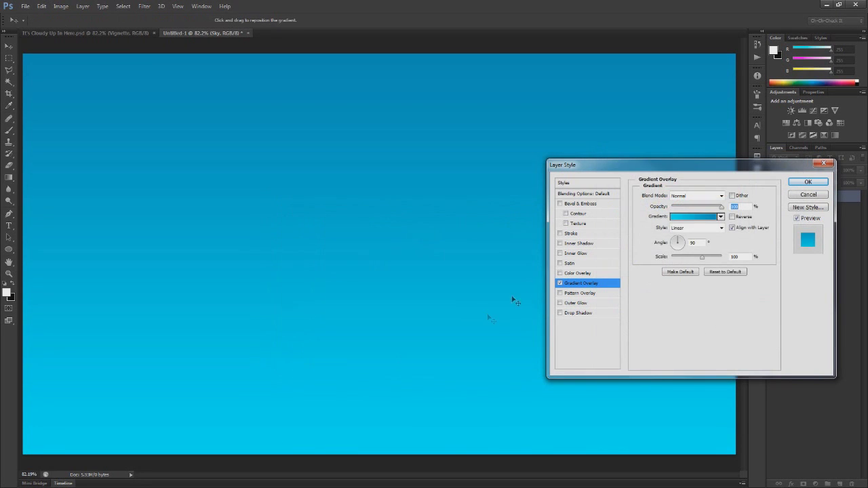
Step: Apply the Gradient Overlay layer style to the Sky layer and collapse the layer's effects list
drag(669, 169, 867, 204)
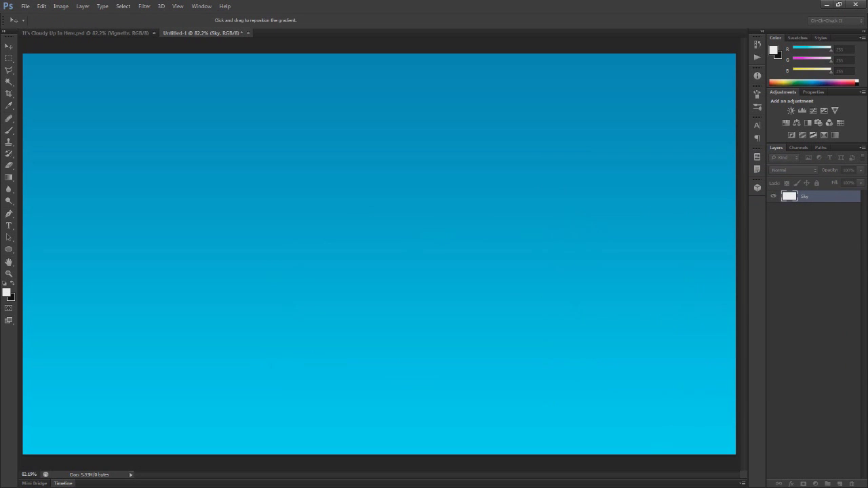
drag(867, 204, 670, 169)
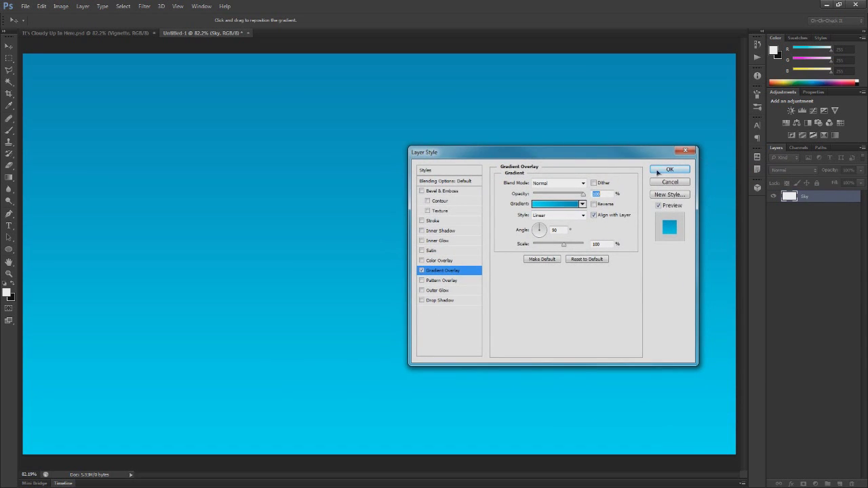
click(661, 170)
click(858, 198)
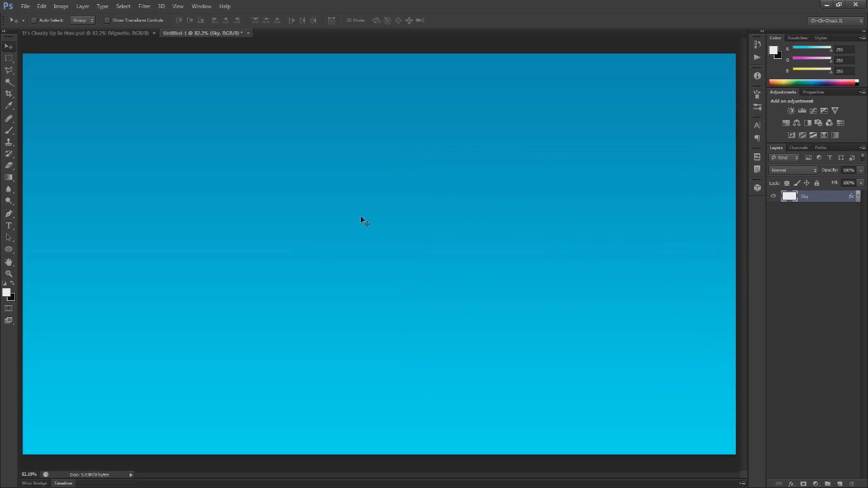
Step: Add a new layer above Sky and replace the current brushes with the Cloud Brushes - Blazter set
click(839, 484)
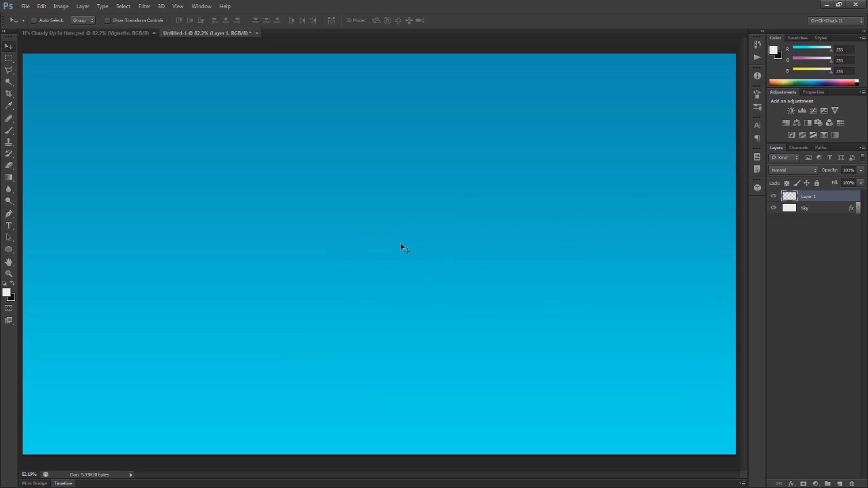
key(b)
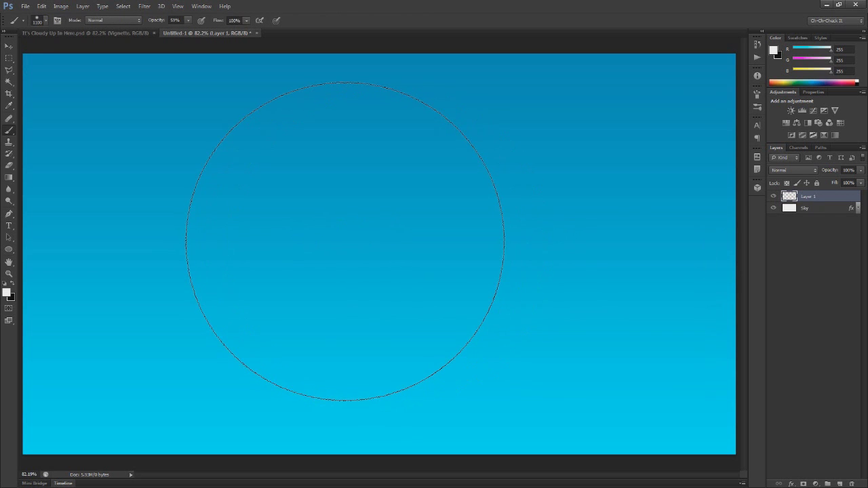
right_click(348, 241)
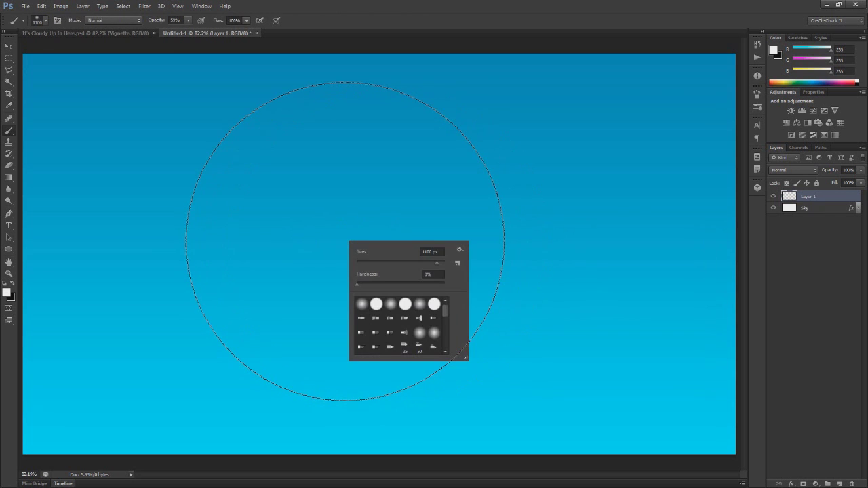
click(460, 252)
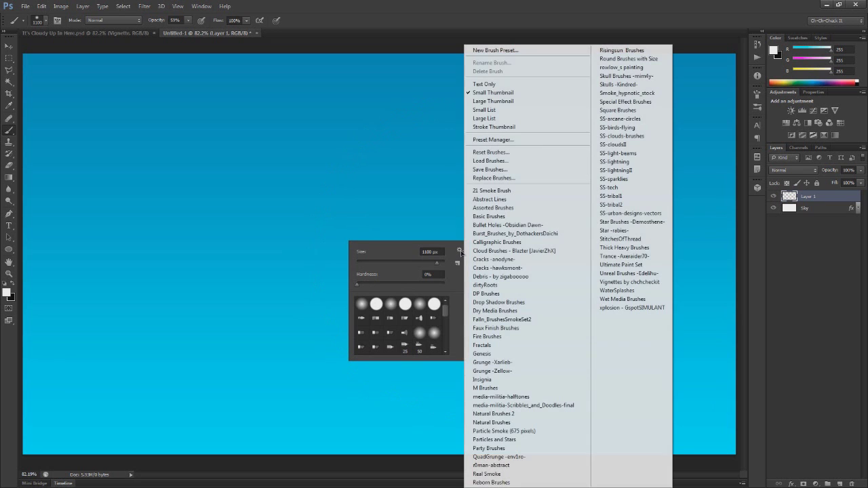
click(552, 251)
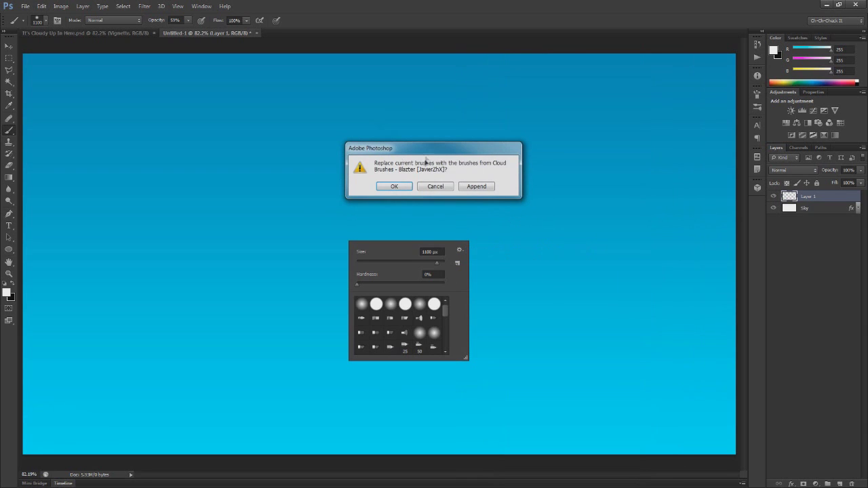
click(392, 187)
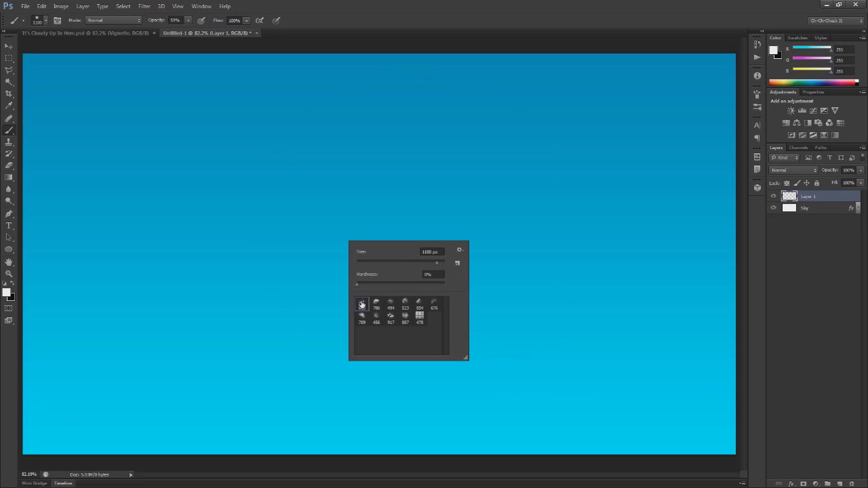
Step: Stamp a white cloud in the middle of Layer 1 with the first cloud brush at 100% opacity
double_click(361, 305)
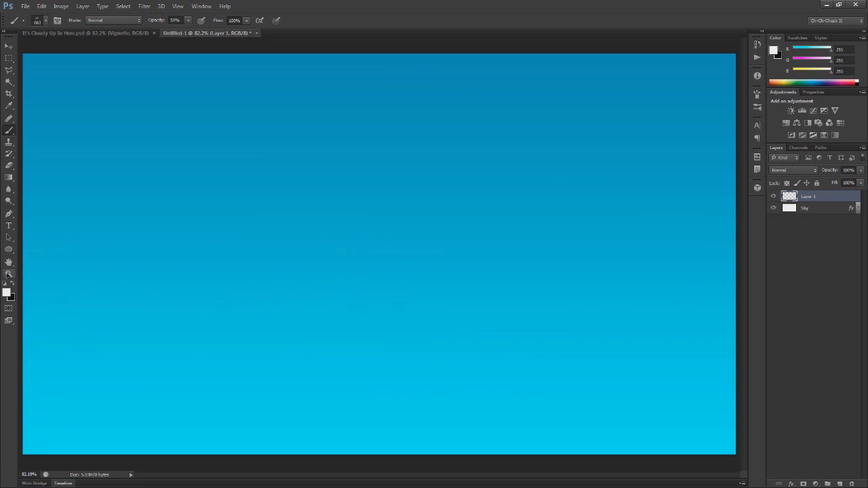
drag(153, 23, 237, 28)
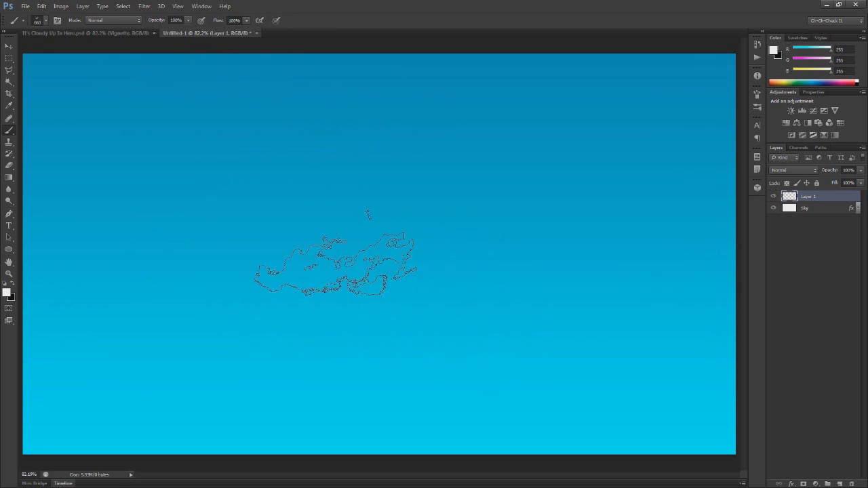
click(378, 232)
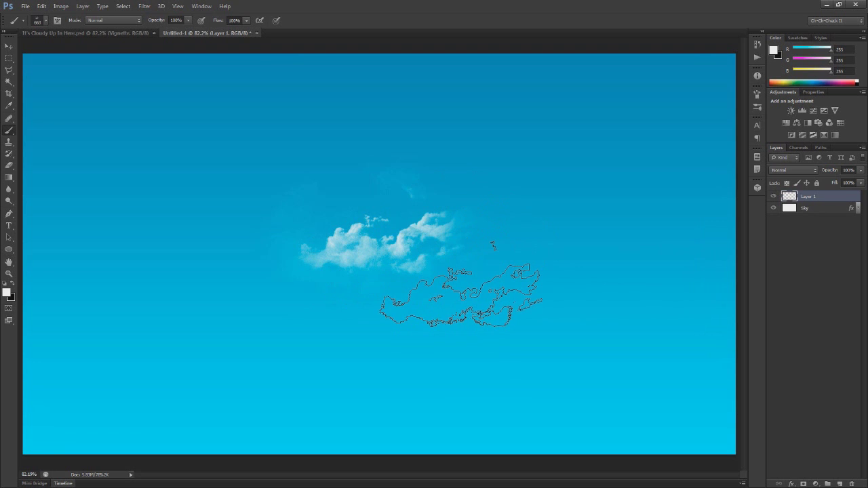
Step: Stamp the other cloud brushes over the first cloud, each on its own new layer up to Layer 10
click(841, 484)
right_click(363, 222)
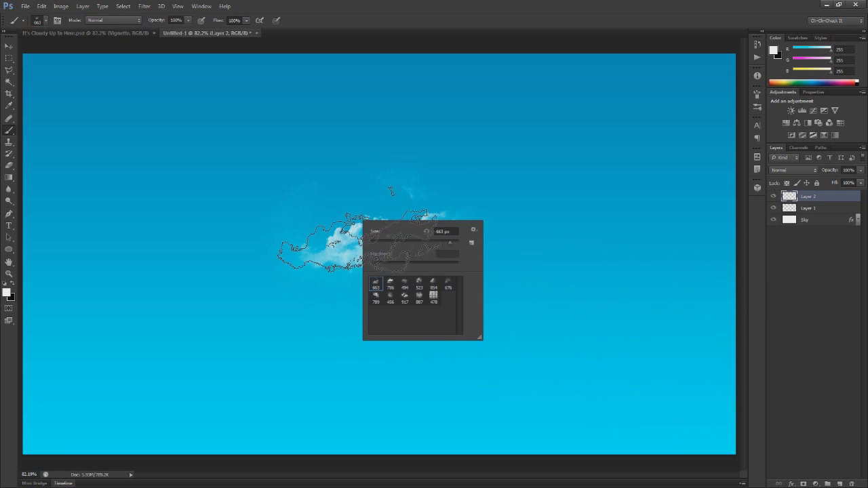
double_click(392, 286)
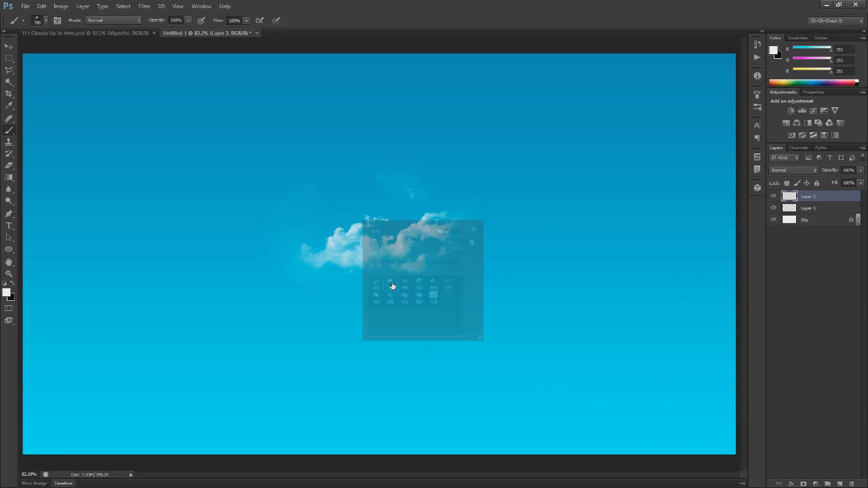
click(370, 251)
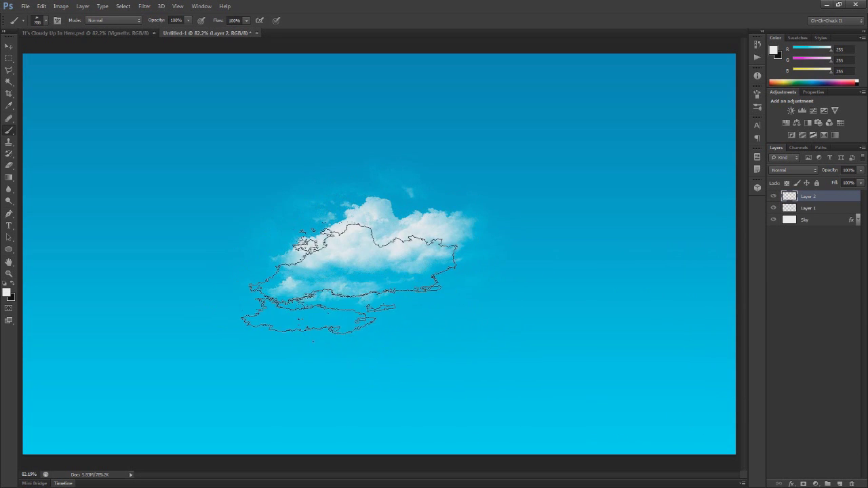
click(840, 483)
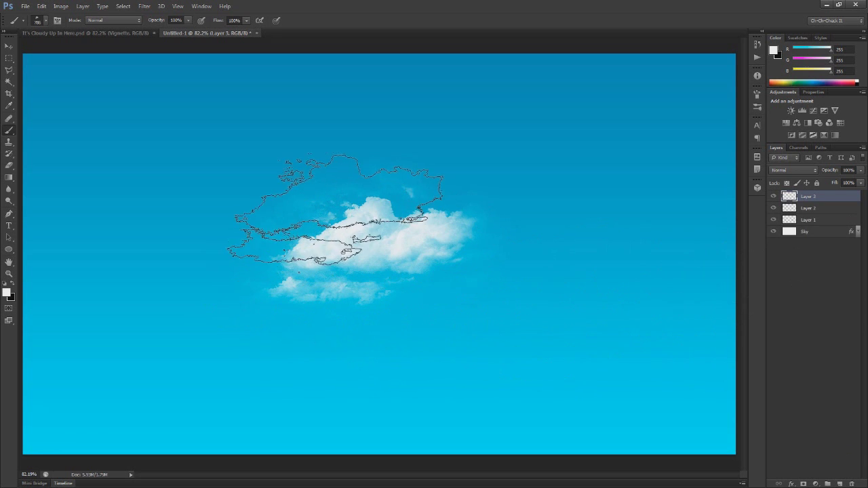
right_click(345, 206)
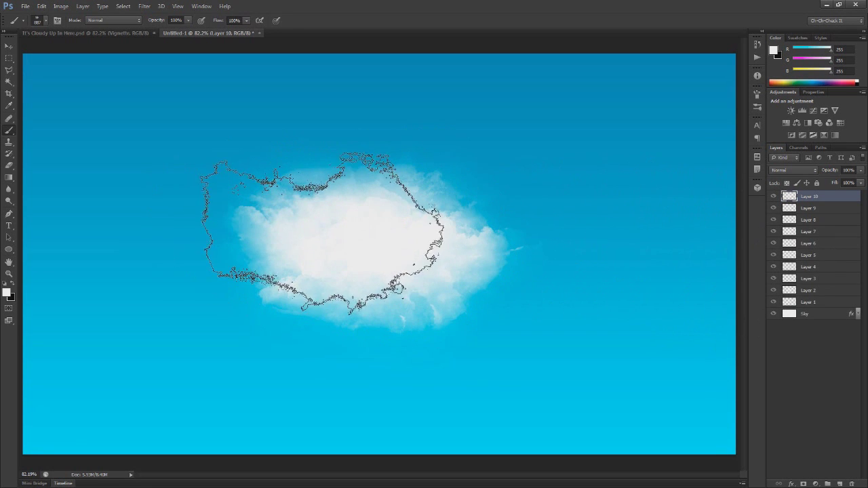
Step: Turn on Auto-Select and spread the stacked cloud layers along the left side and both lower corners of the sky
click(9, 47)
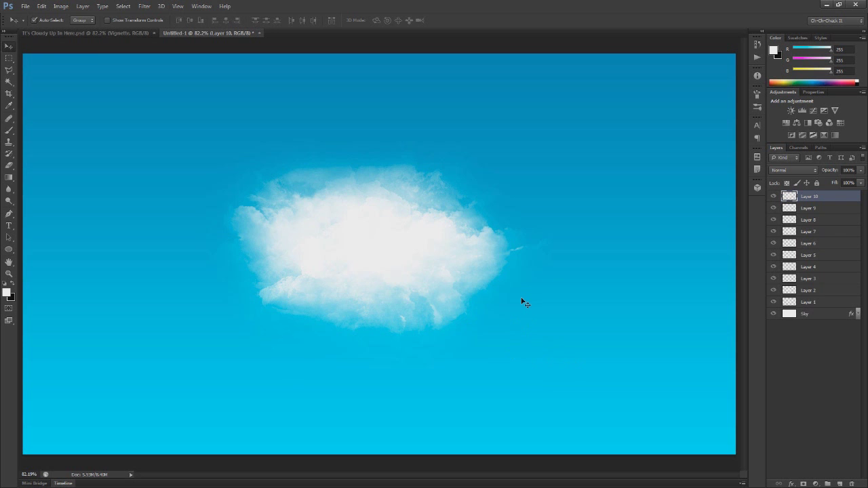
drag(388, 247, 151, 99)
drag(417, 262, 64, 194)
drag(384, 245, 629, 421)
click(414, 264)
drag(488, 184, 78, 384)
drag(380, 257, 598, 349)
drag(610, 300, 669, 316)
drag(369, 251, 683, 304)
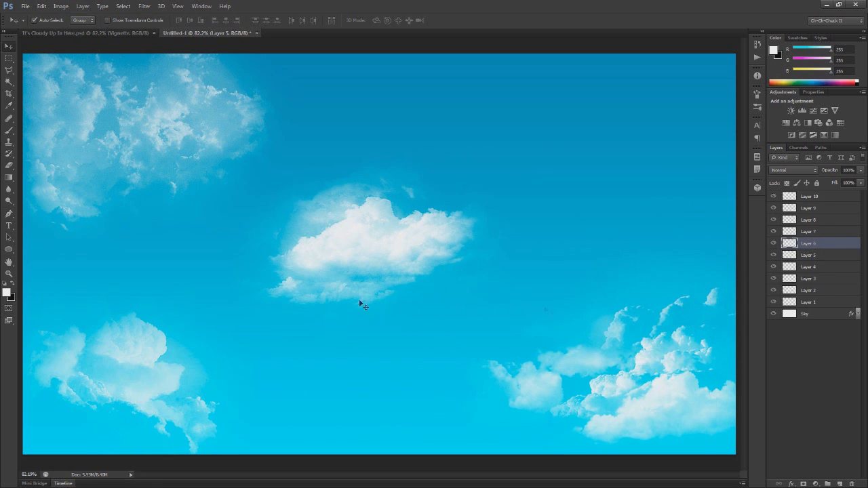
drag(380, 253, 97, 282)
drag(417, 262, 204, 387)
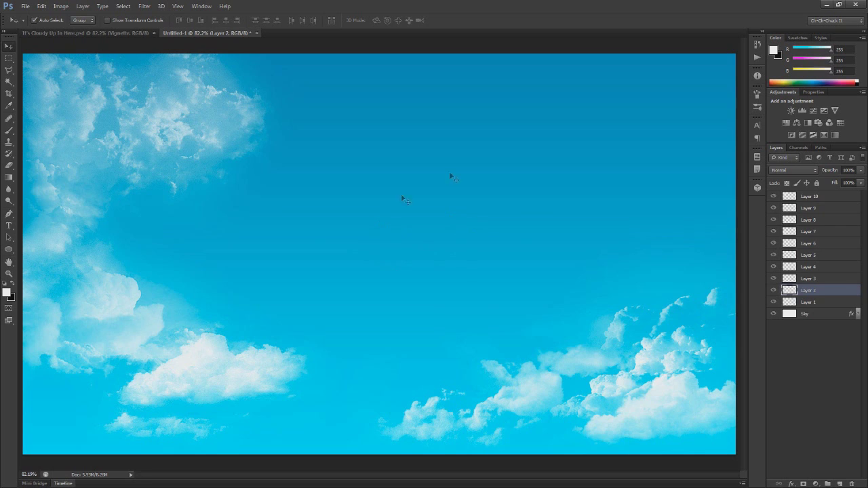
Step: Duplicate all cloud layers from Layer 1 to Layer 10
click(825, 303)
shift+click(825, 198)
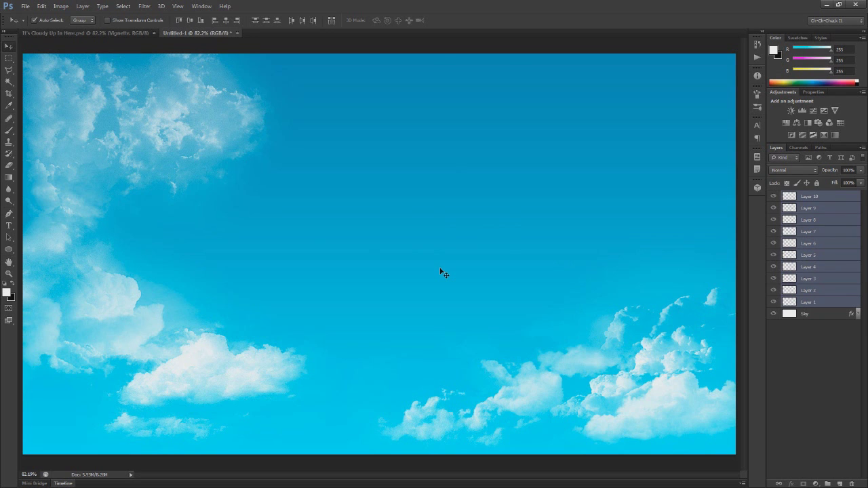
key(ctrl+j)
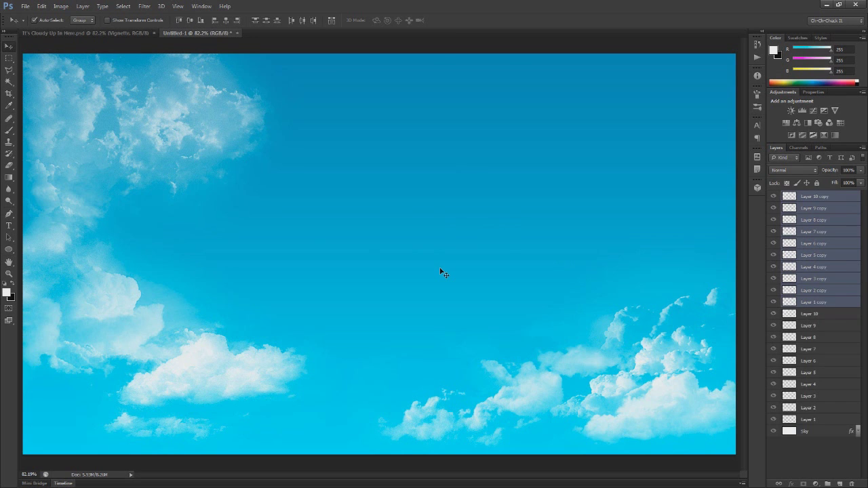
Step: Move the cloud on Layer 1 copy to the lower-left corner of the sky
click(821, 303)
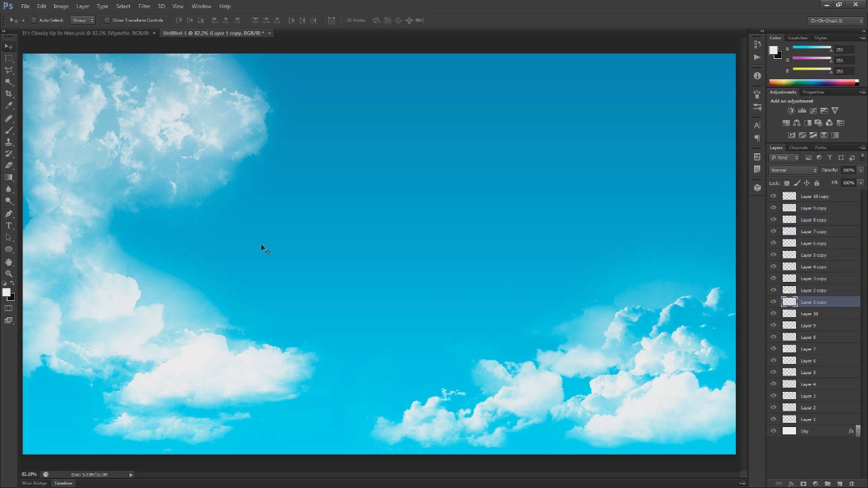
drag(154, 349, 302, 369)
drag(373, 308, 155, 357)
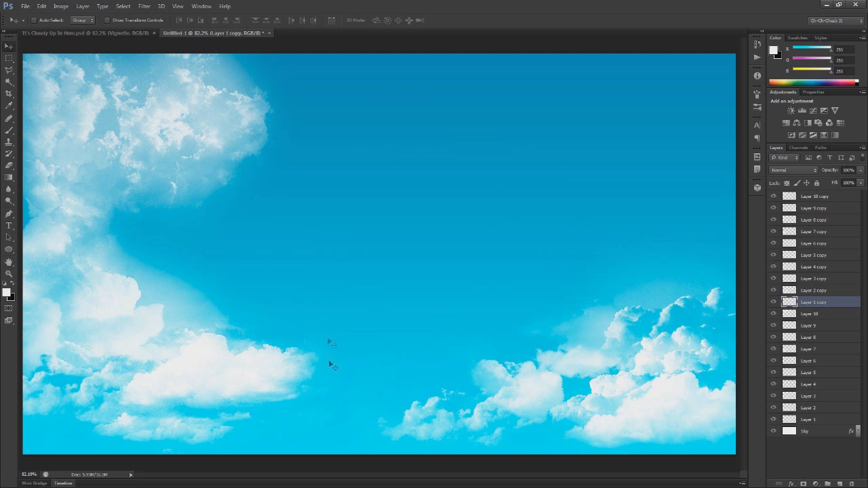
Step: Move the Layer 2, Layer 3 and Layer 4 copies to fill the lower middle and right side of the sky
click(840, 291)
click(827, 283)
drag(217, 373, 397, 417)
click(824, 267)
drag(269, 296, 538, 314)
Step: Flip the cloud on Layer 5 copy horizontally and place it above the lower-left clouds
click(817, 255)
drag(363, 254, 512, 397)
key(ctrl+t)
right_click(458, 381)
click(491, 364)
drag(536, 415, 285, 344)
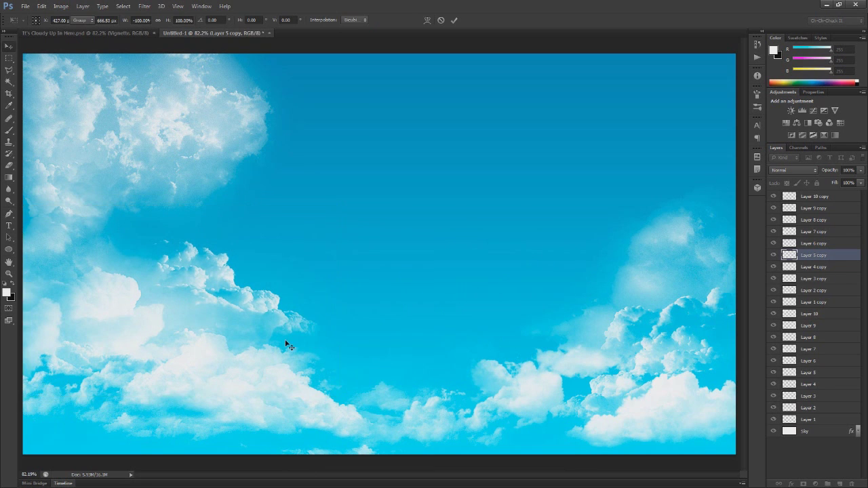
key(Return)
Step: Spread the Layer 6 to Layer 10 copies over the right side, upper-right corner and lower middle of the sky
click(819, 244)
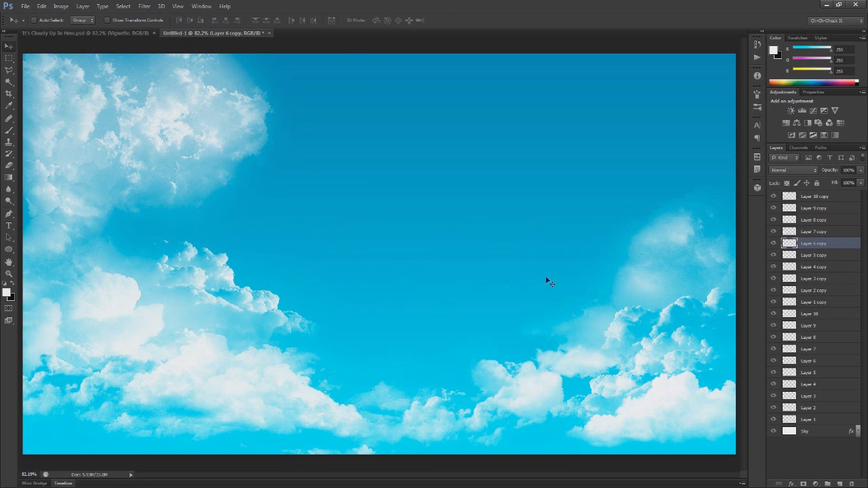
drag(380, 267, 217, 264)
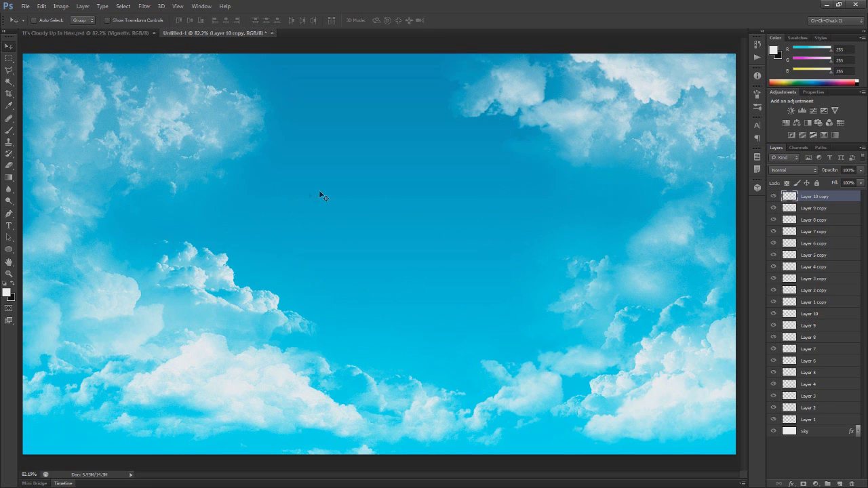
Step: Duplicate the ten cloud copy layers and set the new duplicates' blend mode to Overlay
shift+click(828, 305)
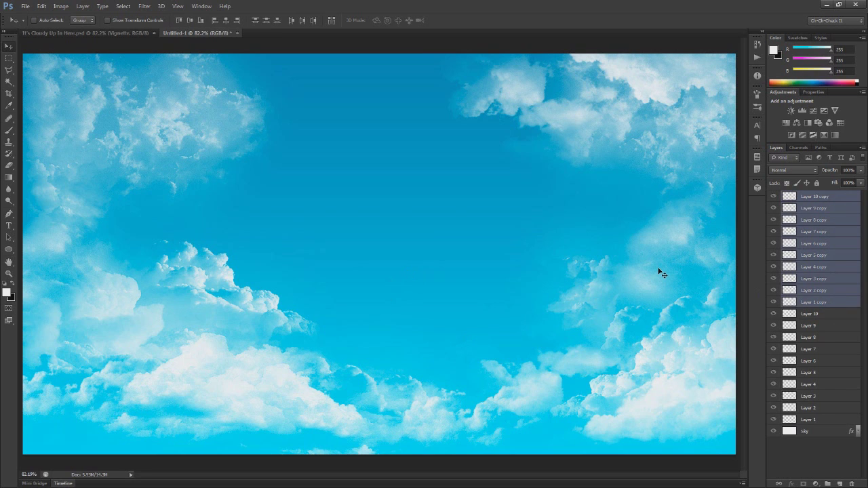
drag(662, 275, 526, 266)
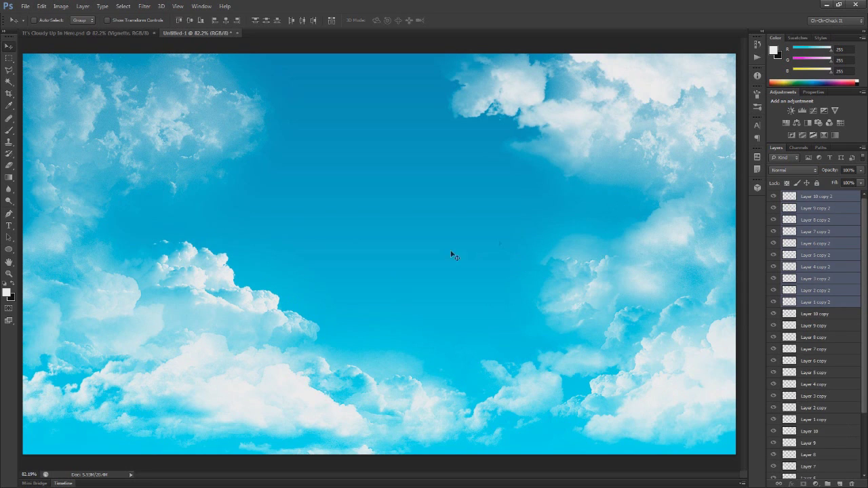
click(803, 174)
click(785, 288)
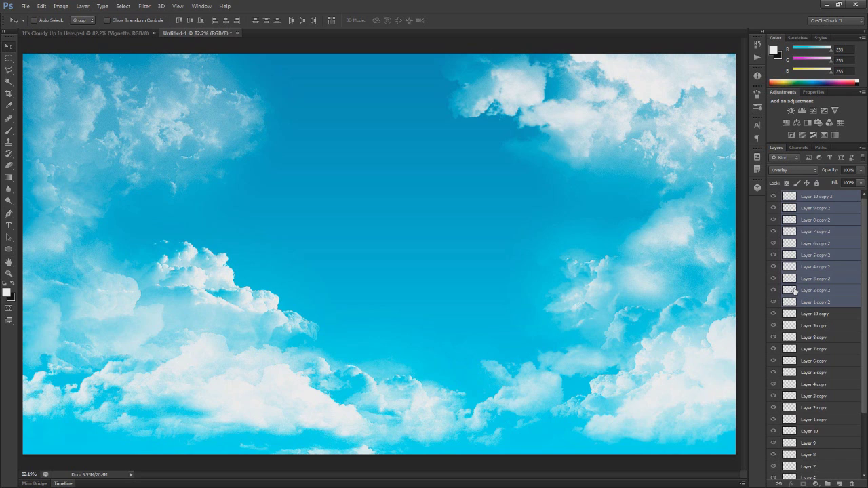
Step: Move the Layer 1 copy 2 cloud into the empty sky above the lower-middle clouds
click(828, 304)
drag(244, 346, 576, 292)
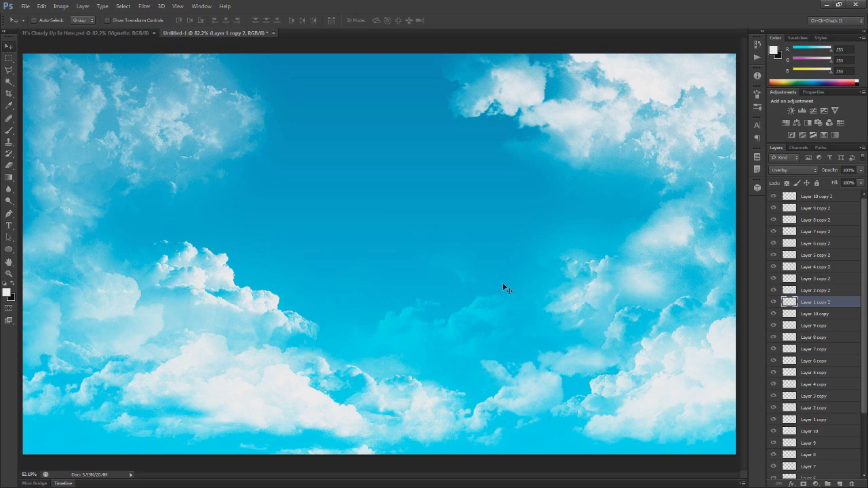
drag(464, 334, 479, 342)
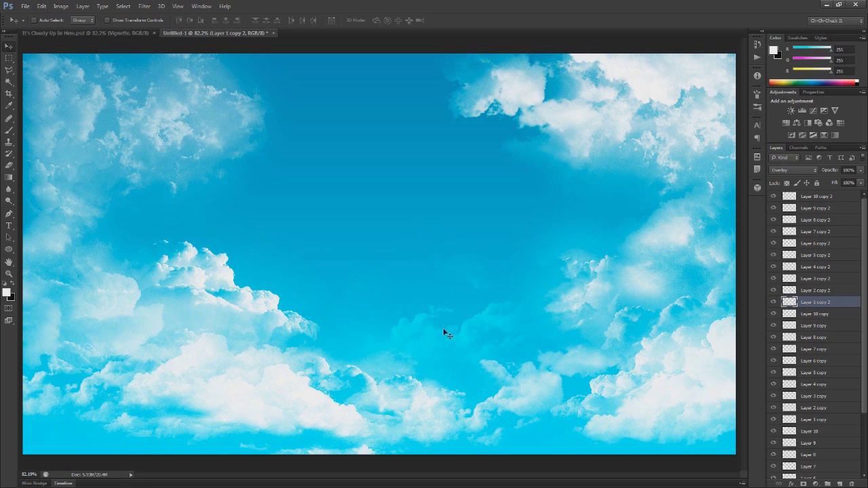
drag(437, 337, 414, 341)
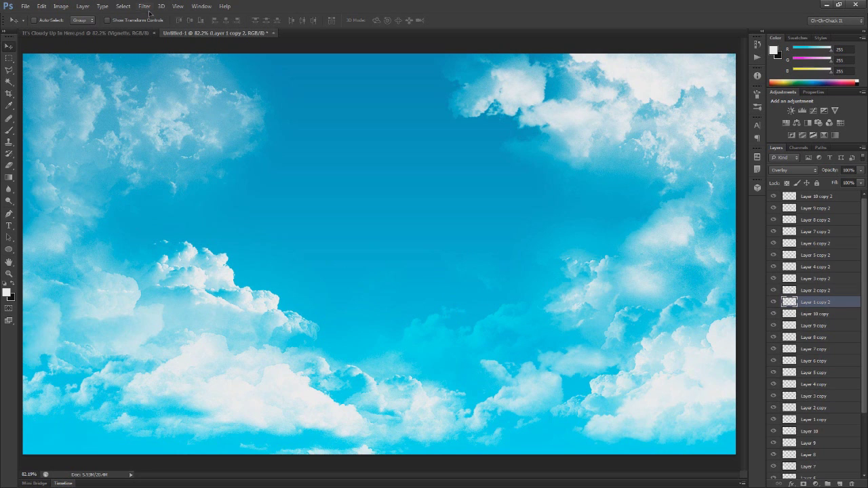
Step: Apply a Gaussian Blur with a 4.0-pixel radius to Layer 1 copy 2
click(145, 6)
mouse_move(204, 98)
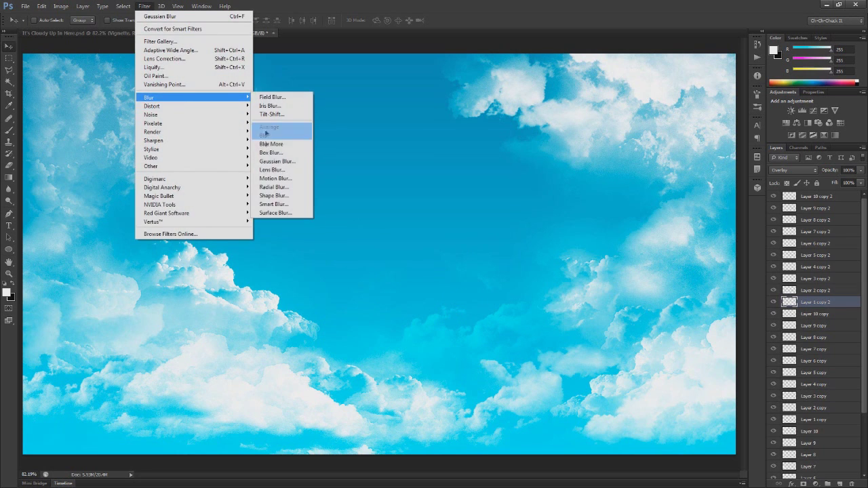
click(273, 161)
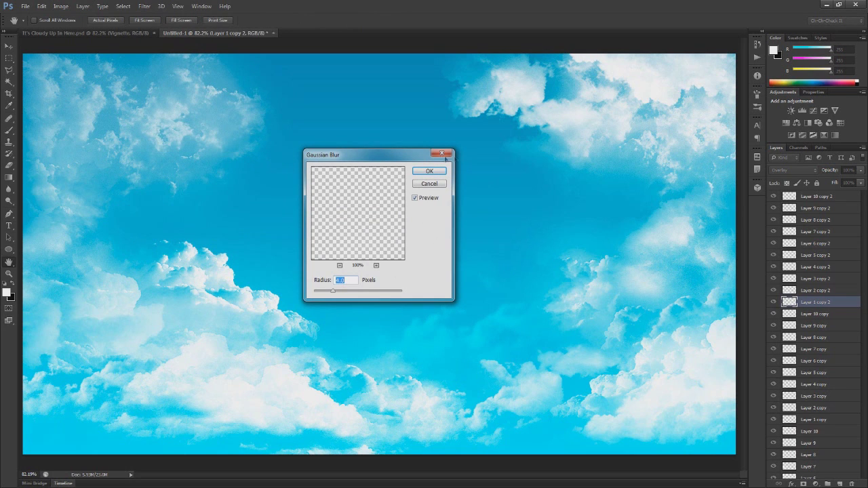
click(434, 172)
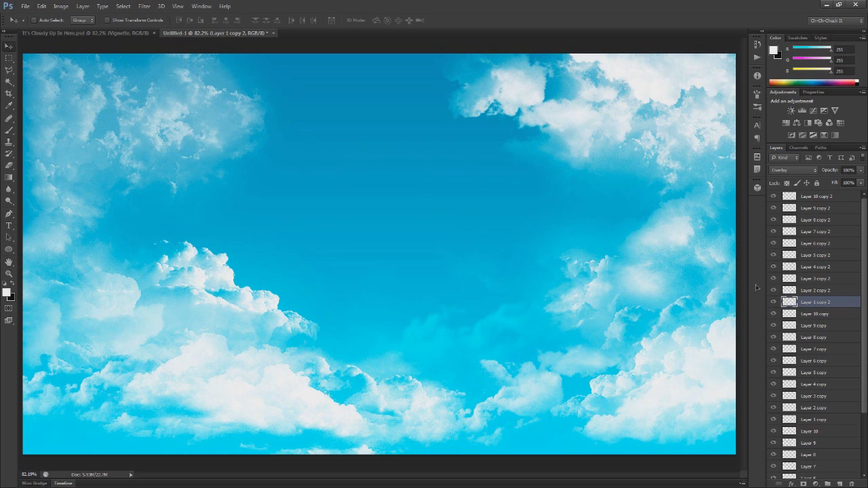
Step: Set the opacity of Layer 1 copy 2 to 86% and shift its cloud slightly to the right
drag(832, 171, 826, 175)
drag(437, 364, 467, 368)
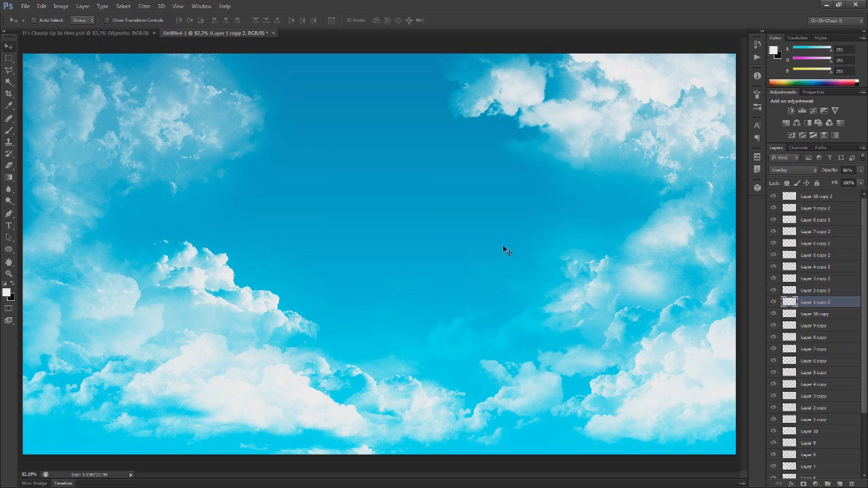
Step: Move the Layer 2 copy 2 cloud up into the open centre of the sky
click(828, 293)
drag(283, 316, 333, 191)
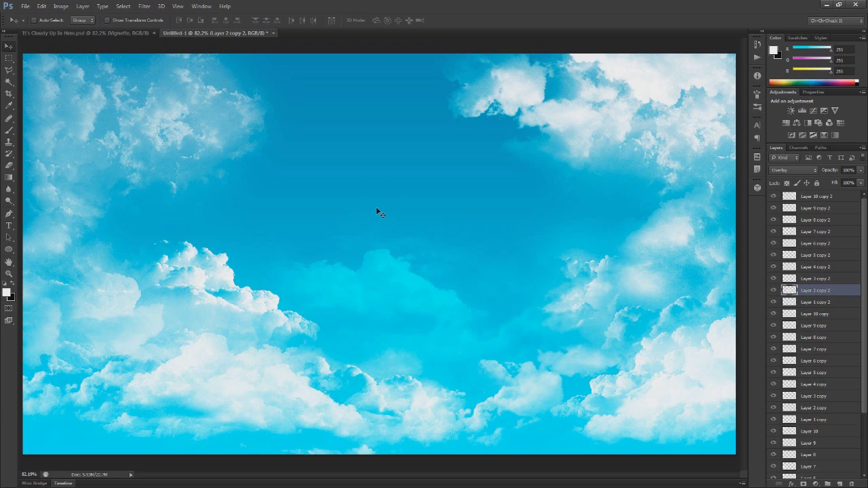
Step: Blur the Layer 2 copy 2 cloud, place it in the upper-middle sky, and set its opacity to 62%
drag(394, 300, 390, 292)
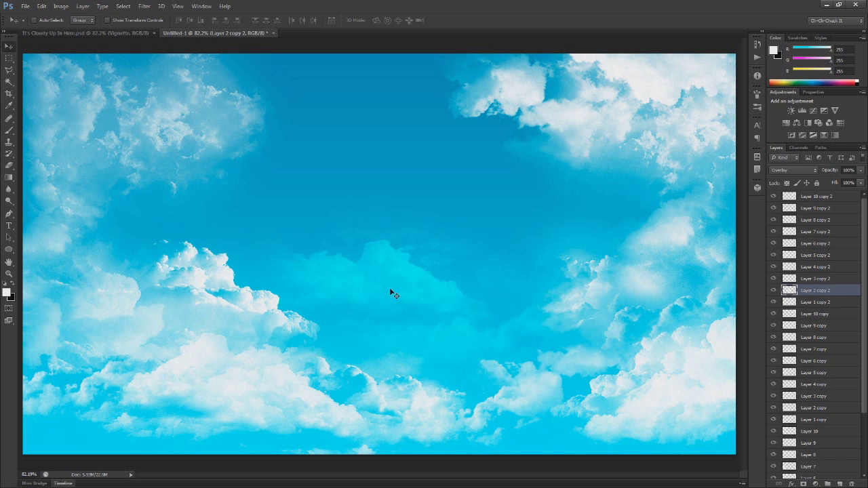
drag(397, 327, 358, 129)
drag(831, 173, 821, 173)
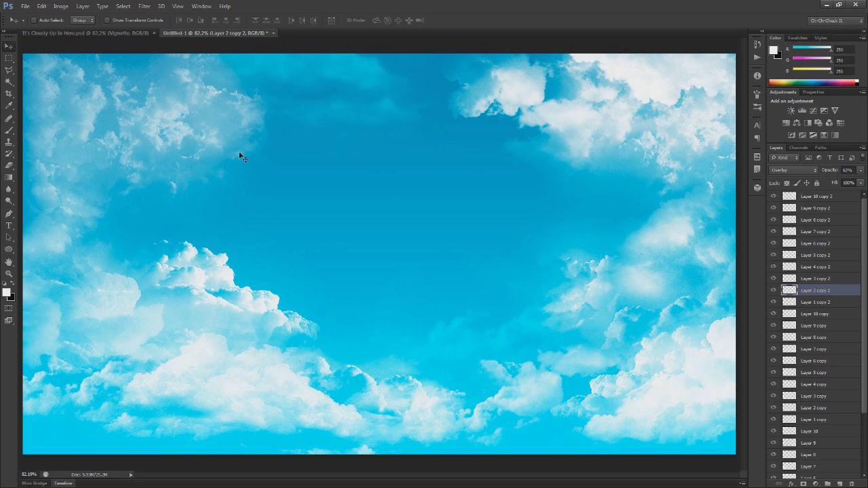
mouse_move(342, 132)
mouse_down()
mouse_move(333, 137)
mouse_move(340, 122)
mouse_up()
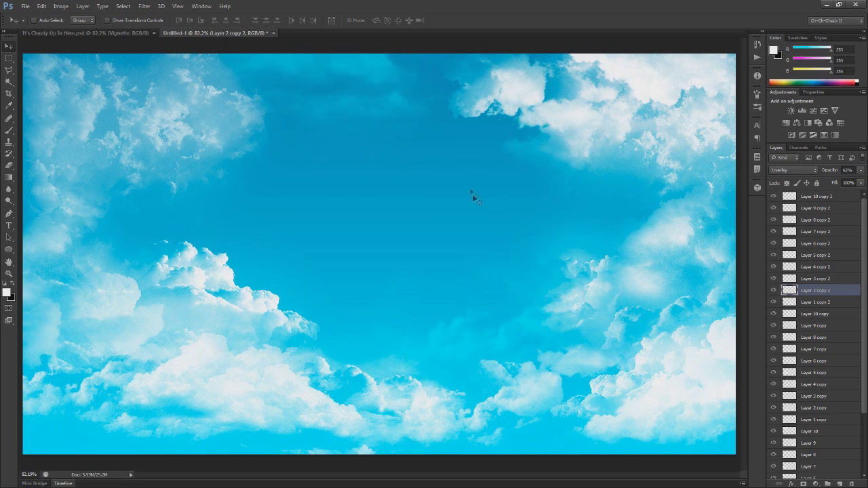
Step: Move the Layer 3 copy 2 cloud into the open sky above the left clouds and reduce its opacity
click(825, 279)
drag(349, 324, 400, 242)
drag(478, 300, 200, 272)
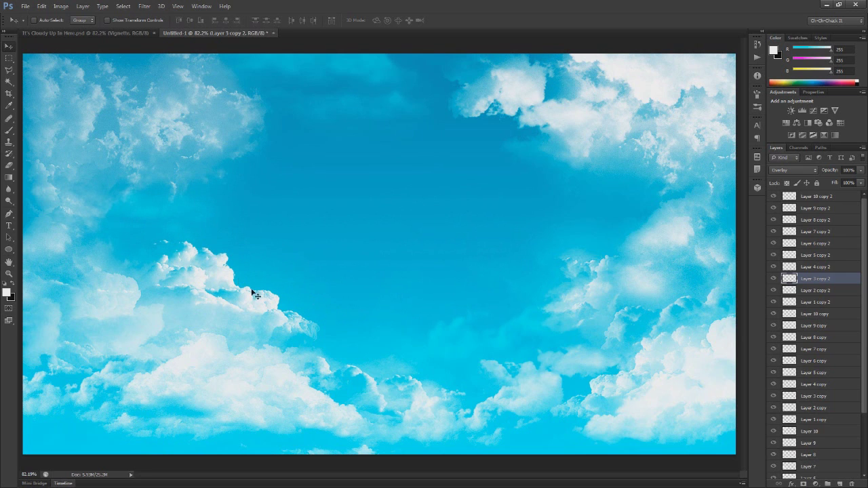
drag(254, 292, 255, 293)
drag(826, 170, 819, 171)
drag(379, 252, 370, 237)
Step: Move the Layer 4 copy 2 cloud beside the right-hand clouds and set its opacity to 69%
click(820, 268)
drag(468, 261, 473, 224)
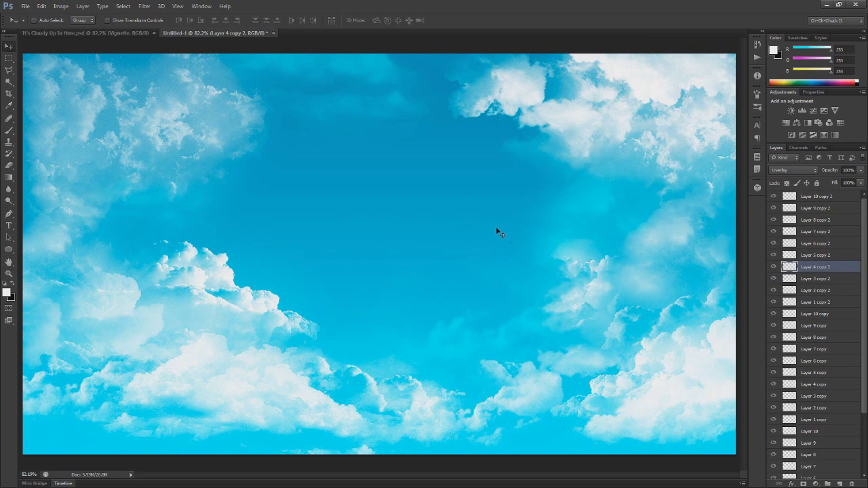
drag(591, 288, 551, 288)
click(819, 171)
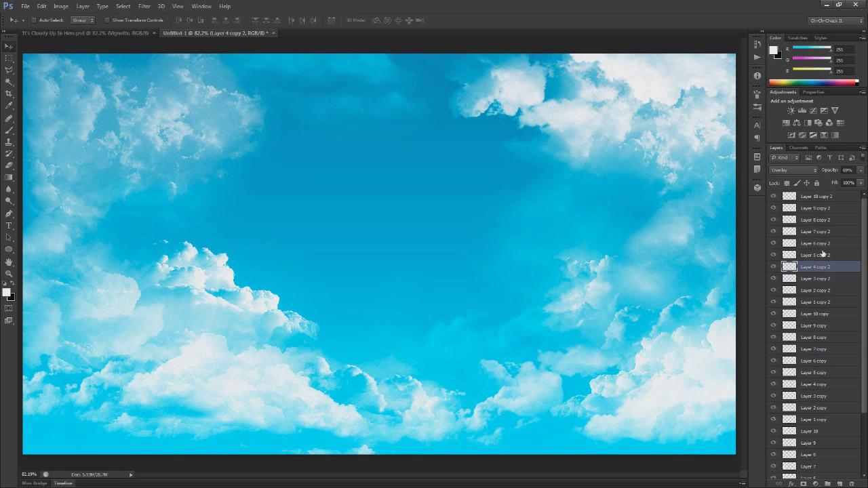
Step: Move the Layer 5 copy 2 cloud up into the centre of the sky and soften it with a blur
click(821, 255)
drag(513, 358, 516, 306)
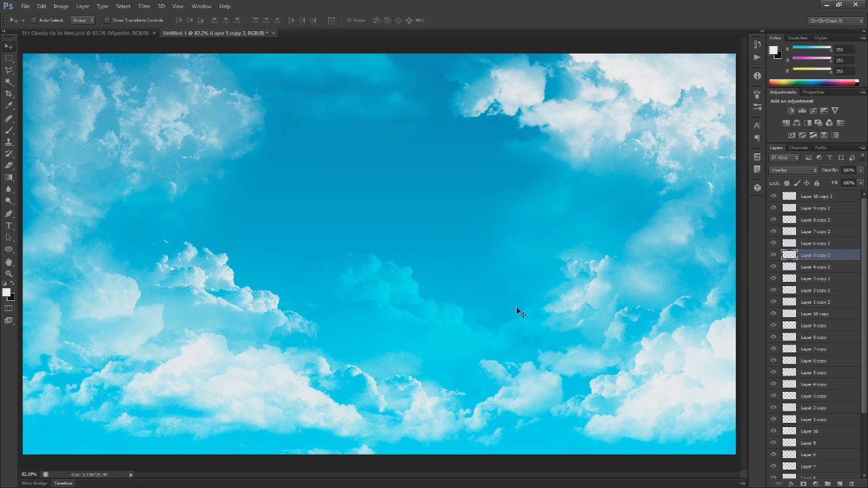
drag(436, 338, 427, 319)
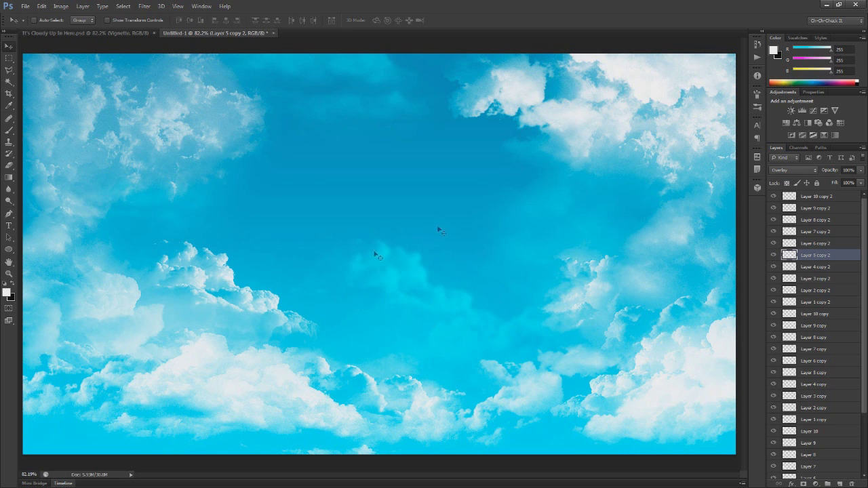
drag(414, 317, 393, 335)
Step: Spread the remaining cloud copies across the upper sky, reducing Layer 9 copy 2's opacity and setting Layer 10 copy 2 to 45%
drag(385, 363, 560, 272)
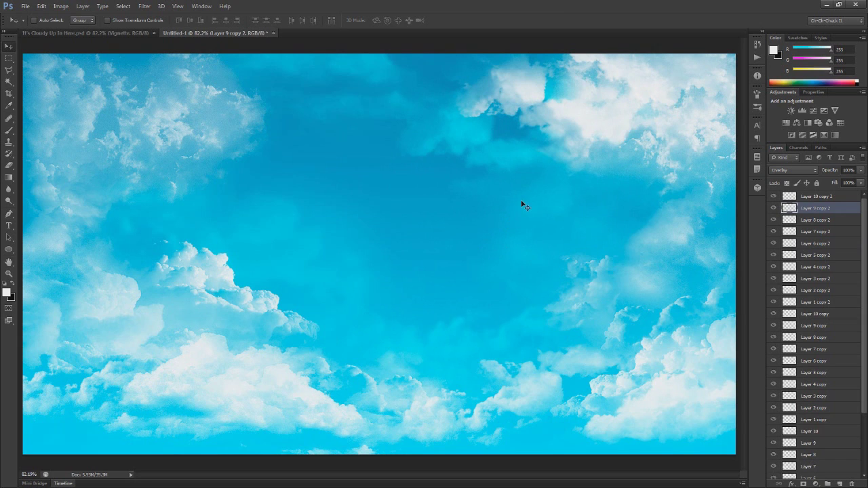
drag(829, 170, 813, 177)
drag(498, 200, 358, 202)
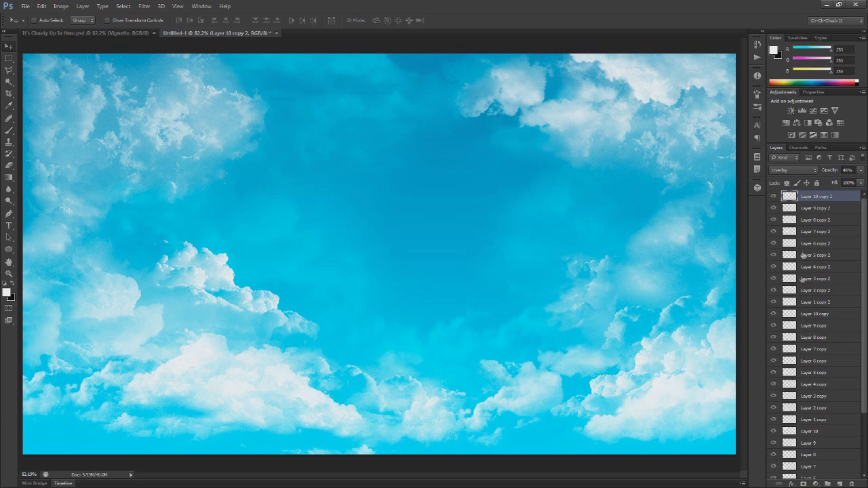
Step: Group all cloud layers from Layer 1 through Layer 10 copy 2 and name the group Clouds
scroll(814, 234, down, 3)
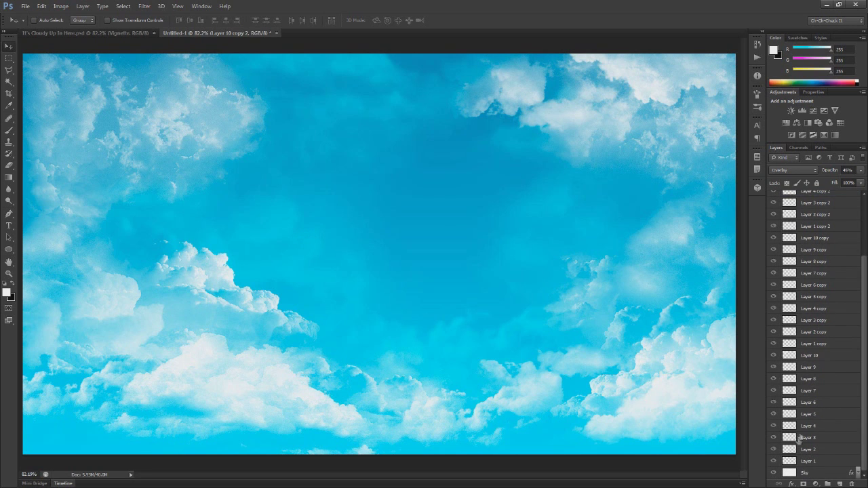
shift+click(816, 461)
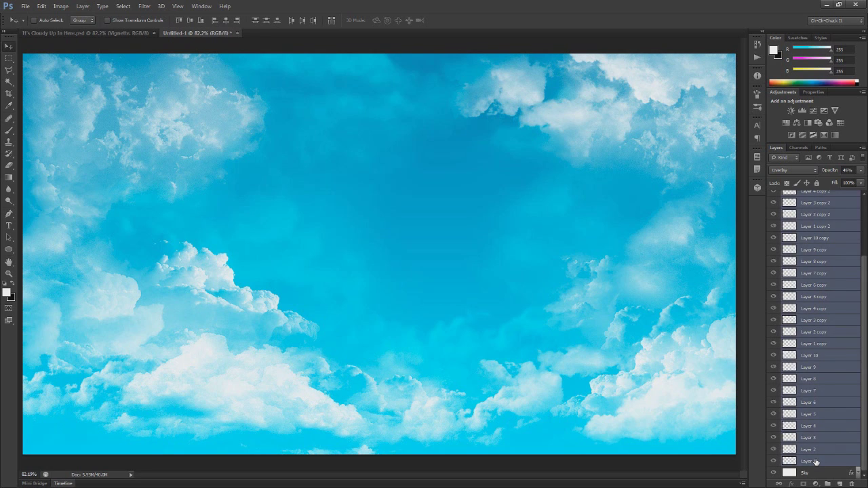
key(ctrl+g)
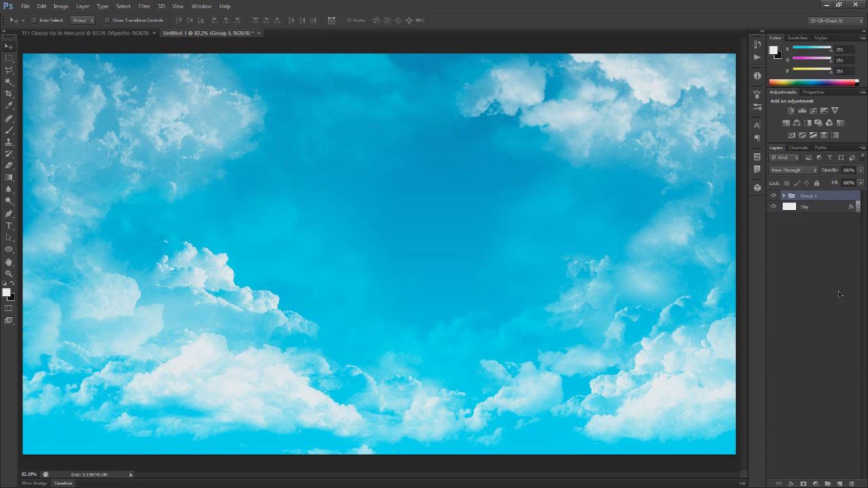
double_click(810, 196)
text(Clouds)
key(Return)
Step: Set up the Type tool with Lucida Handwriting at 72 pt, Smooth anti-aliasing and white (ffffff) text
key(t)
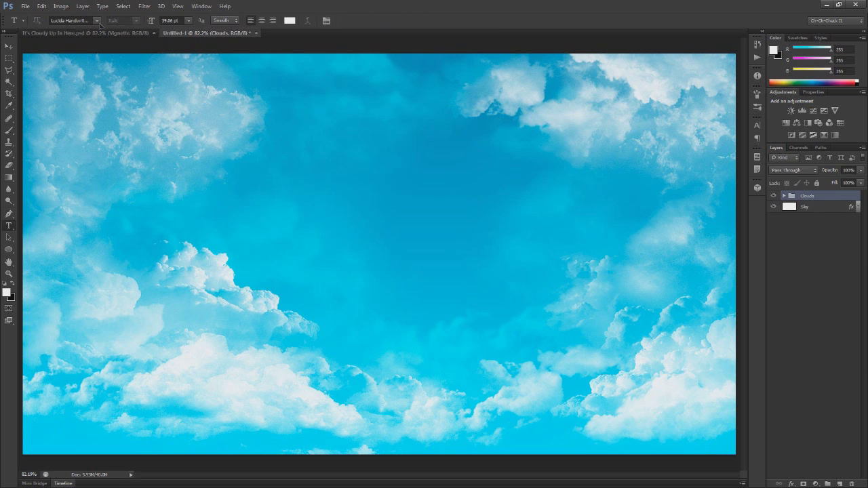
click(97, 20)
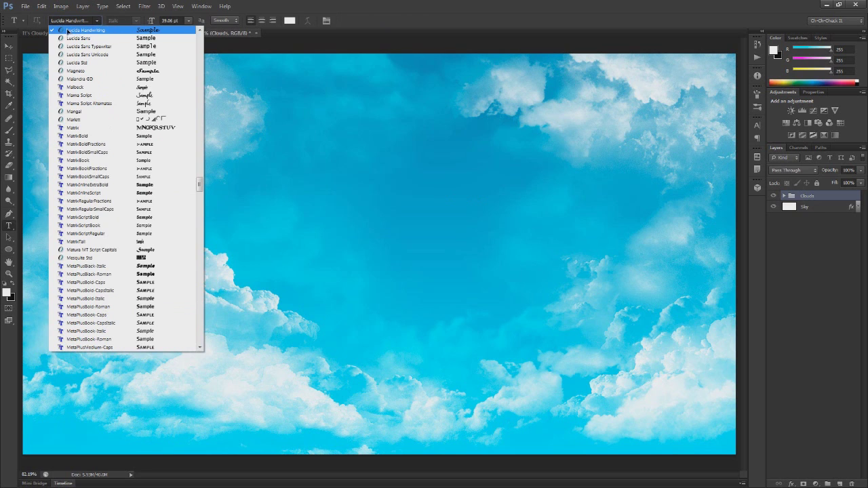
click(99, 21)
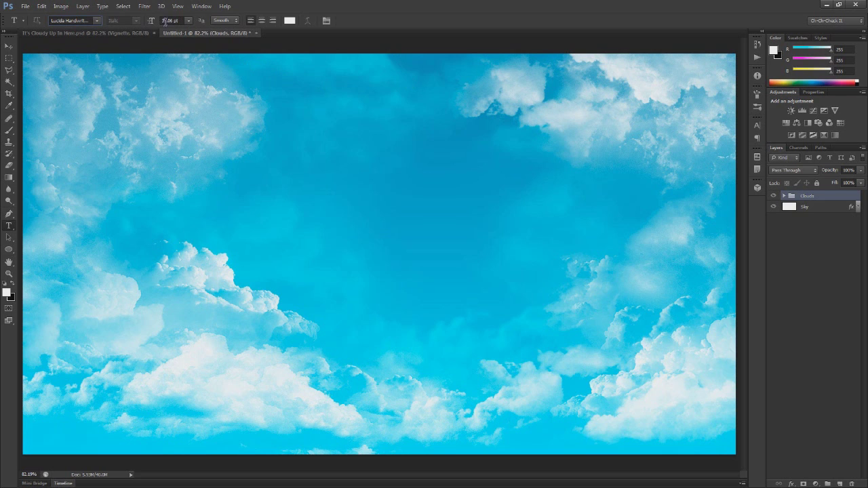
click(187, 22)
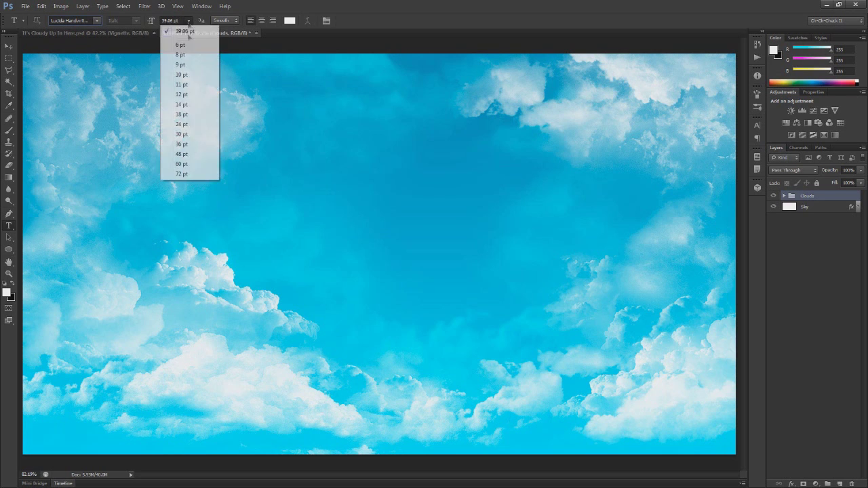
click(195, 174)
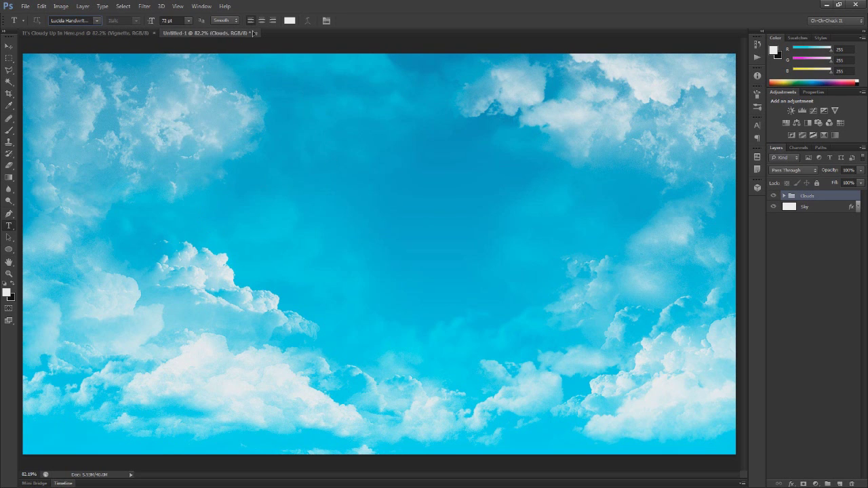
click(217, 21)
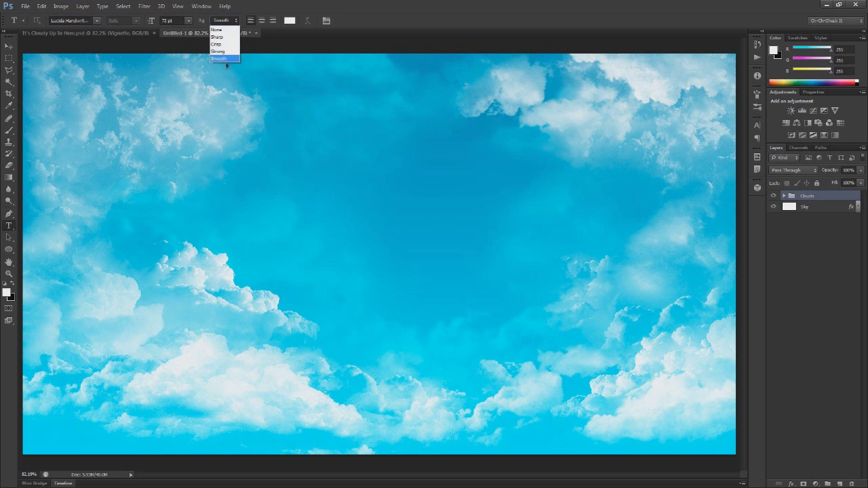
click(226, 59)
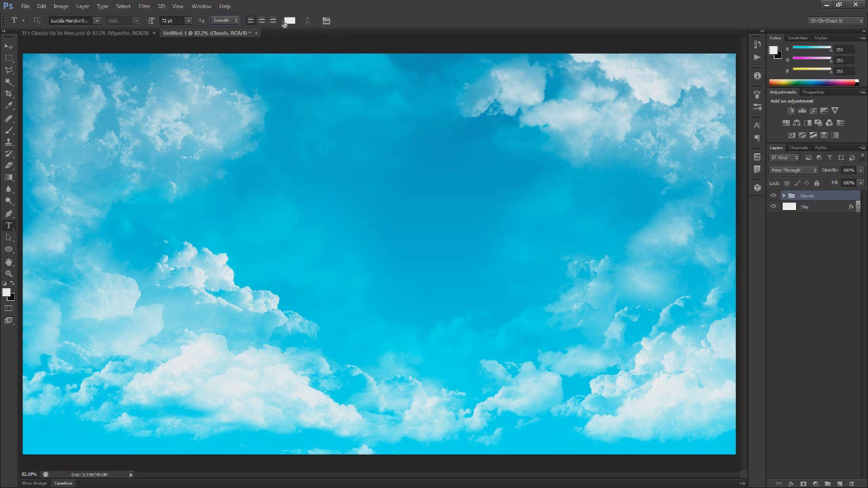
click(289, 21)
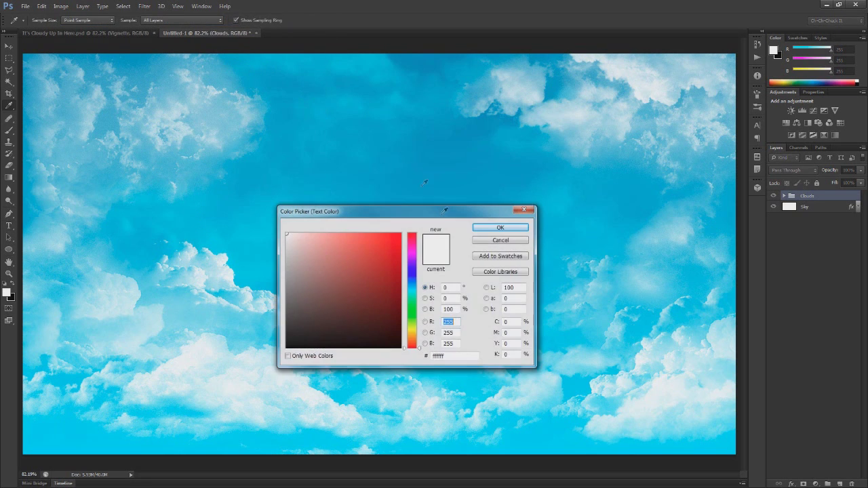
click(512, 229)
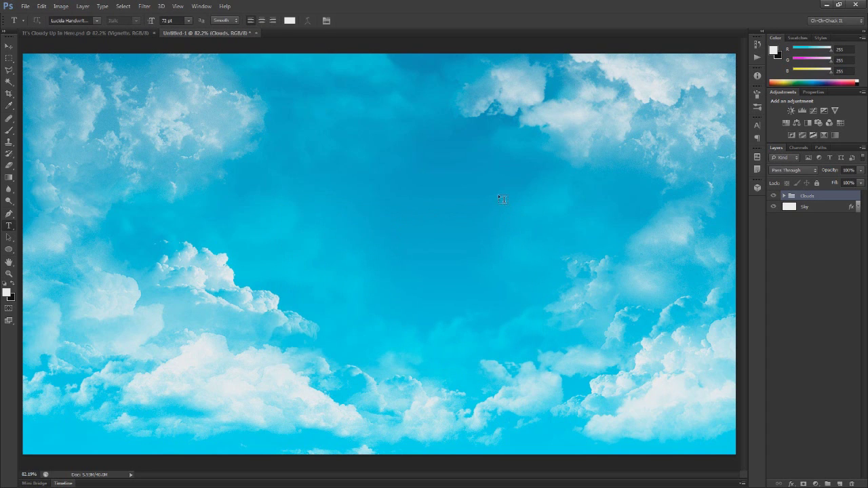
Step: Add the text "Cloudy" in the open sky and enlarge it to about 208 pt
click(280, 263)
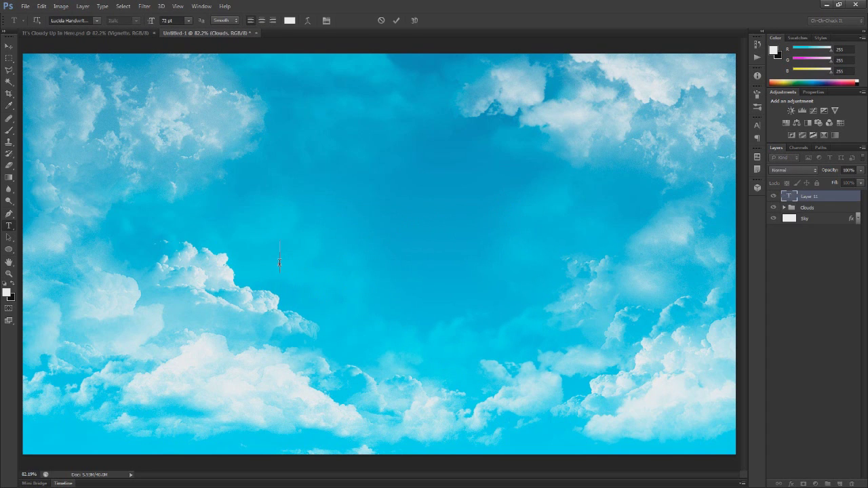
text(Cloudy)
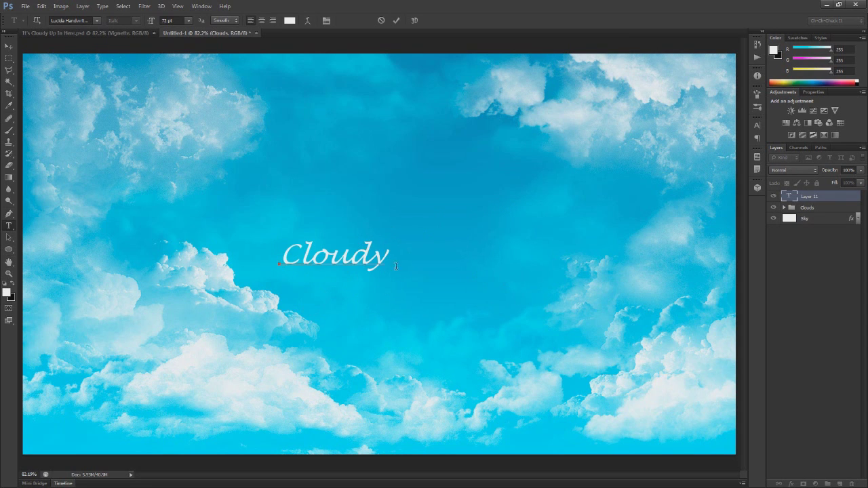
key(ctrl)
drag(391, 239, 604, 205)
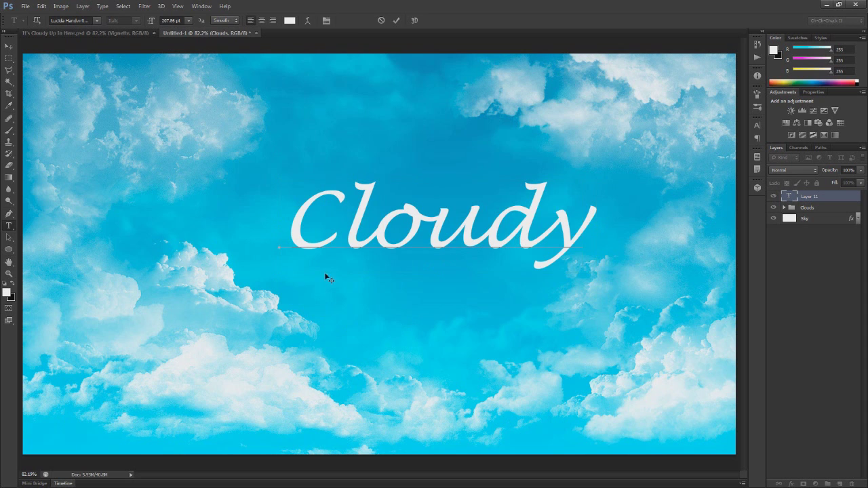
Step: Shift the enlarged Cloudy text slightly down to the middle of the sky and commit the text edit
drag(477, 351, 488, 380)
drag(497, 362, 489, 364)
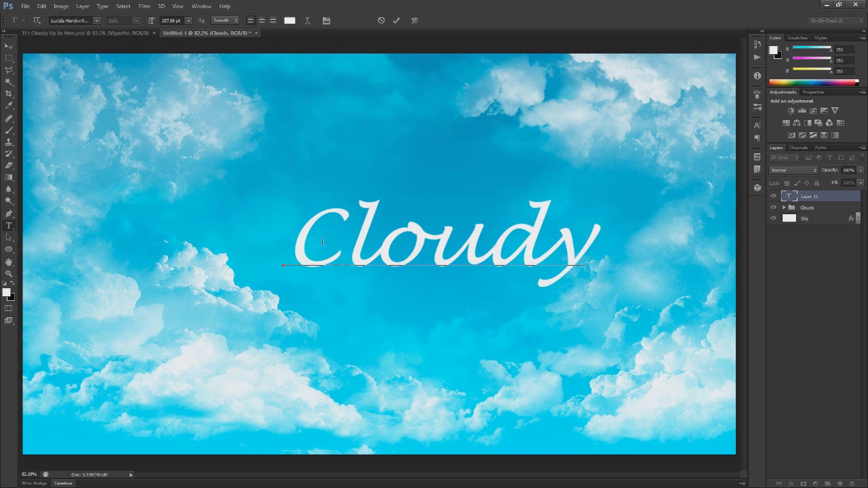
click(397, 21)
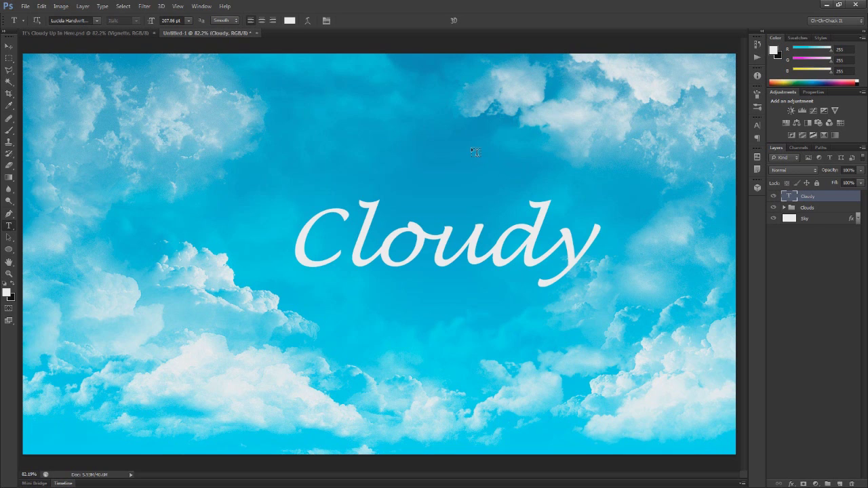
Step: Switch to the Brush tool and create a new layer named Smoky Text above the Cloudy text layer
key(b)
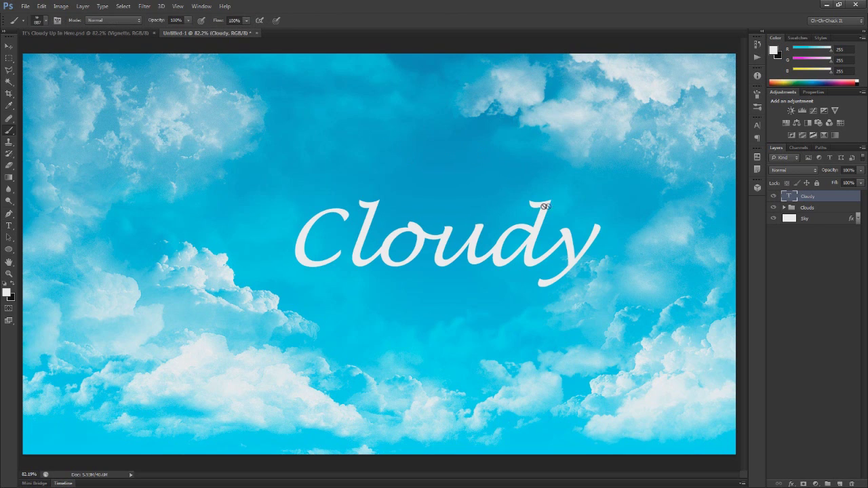
click(840, 484)
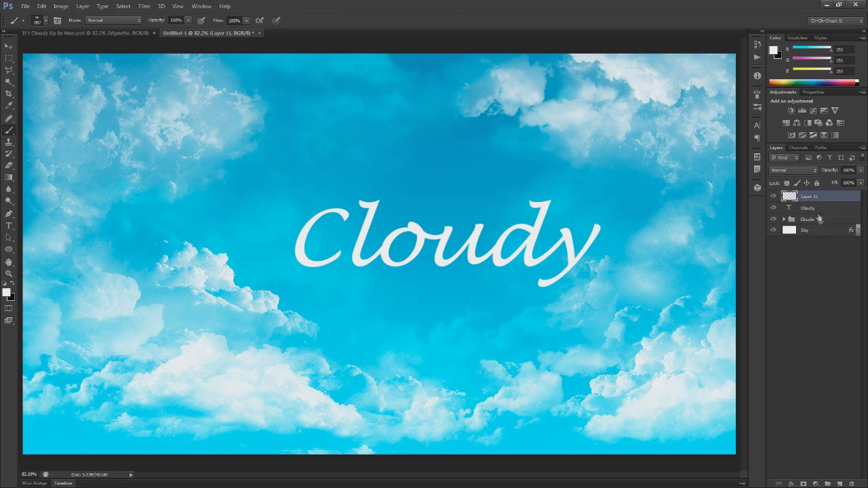
double_click(813, 197)
text(S)
key(Return)
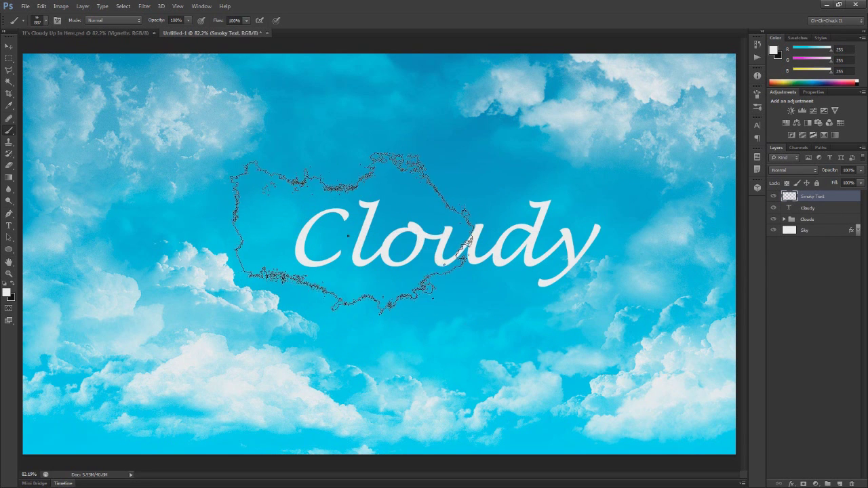
Step: Replace the current brushes with the xplosion - GspotSIMULANT set and choose its 255 px brush
right_click(350, 239)
click(458, 245)
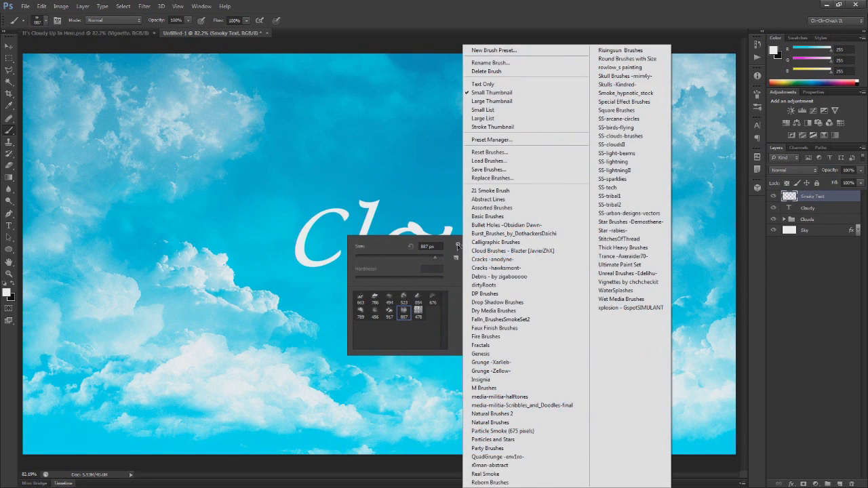
click(604, 309)
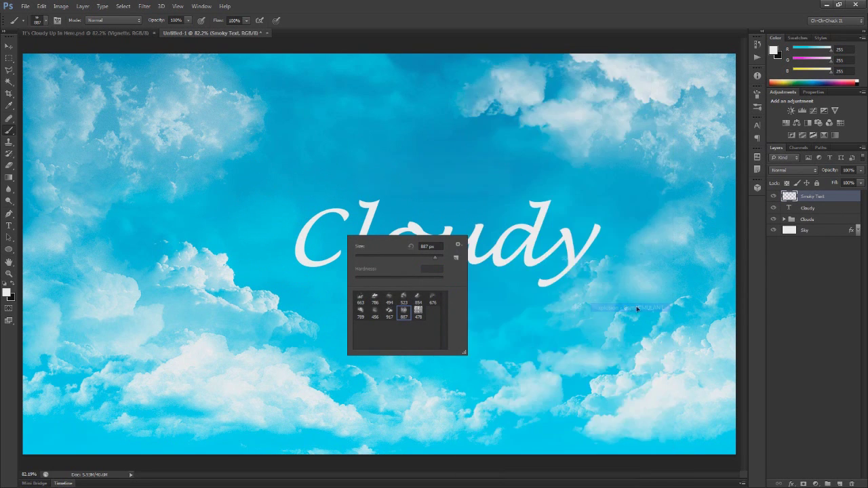
click(396, 186)
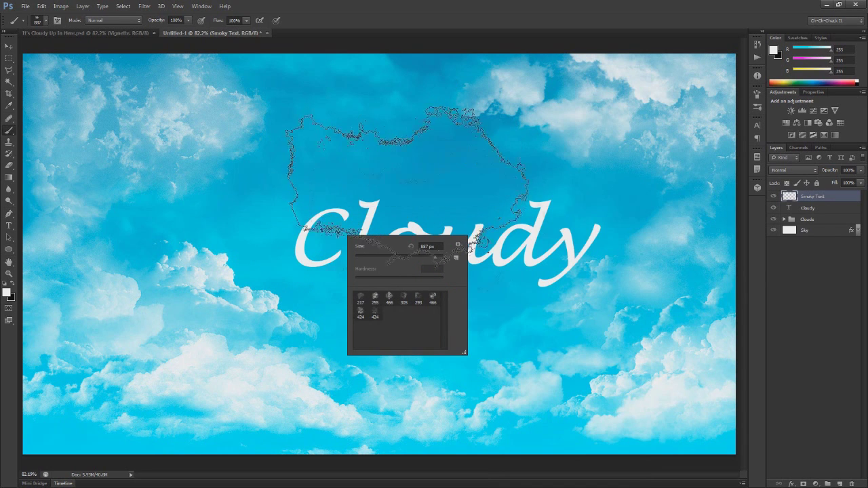
double_click(375, 301)
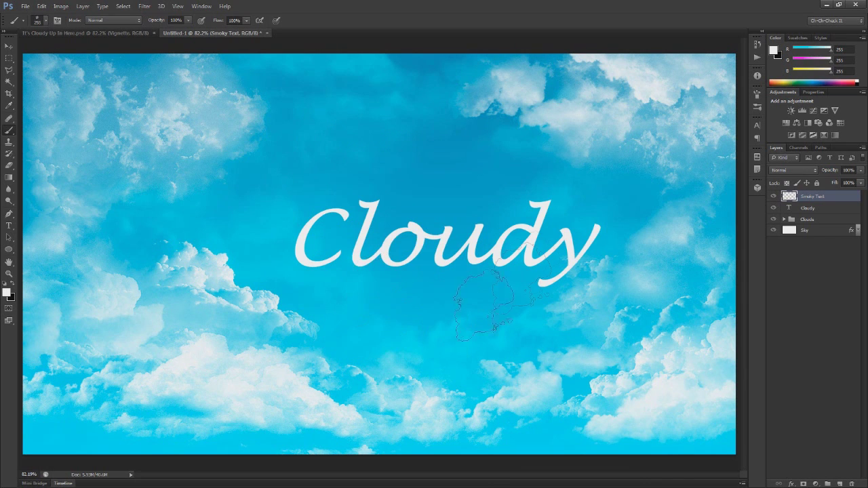
Step: Enable Shape Dynamics for the brush with 60% size jitter, 80% angle jitter, 25% roundness jitter and 25% minimum roundness, with control off
click(757, 95)
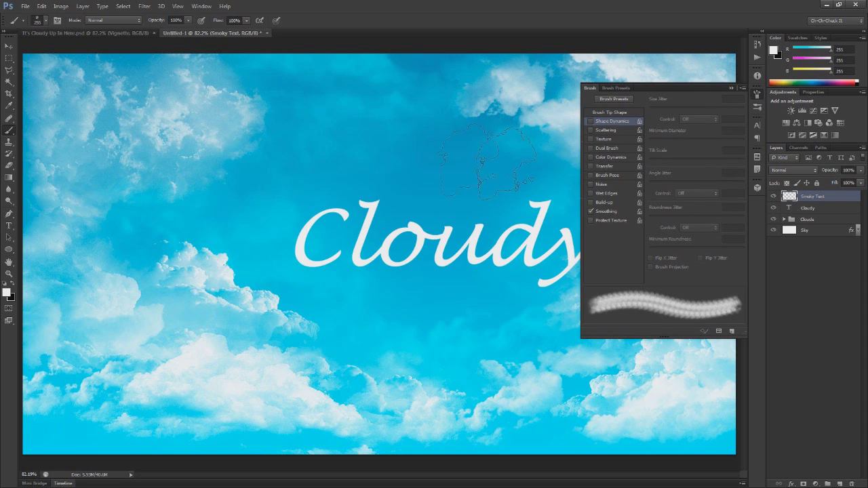
click(207, 6)
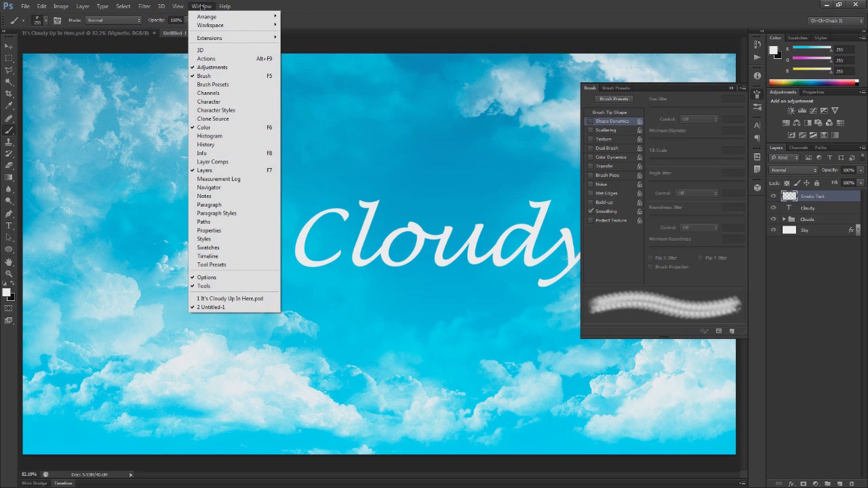
click(206, 7)
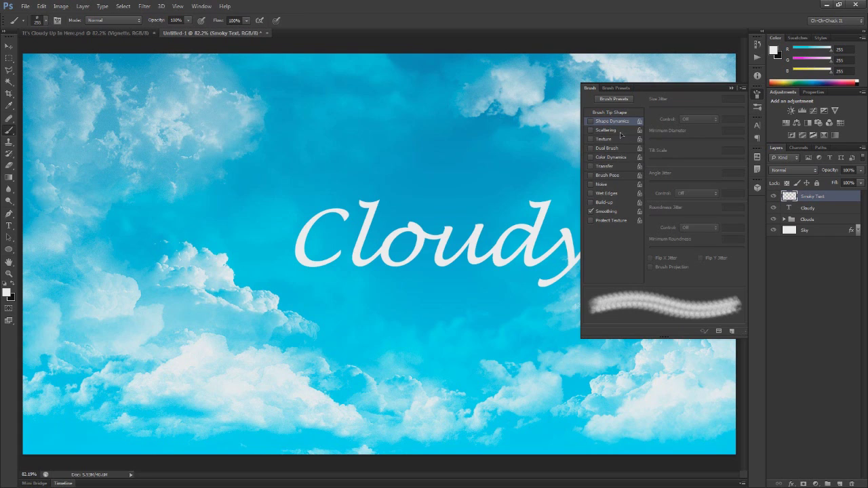
click(591, 122)
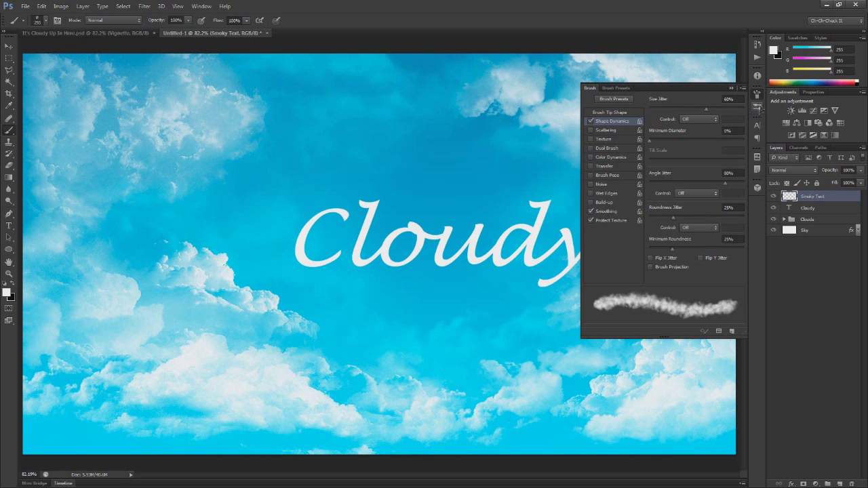
click(758, 106)
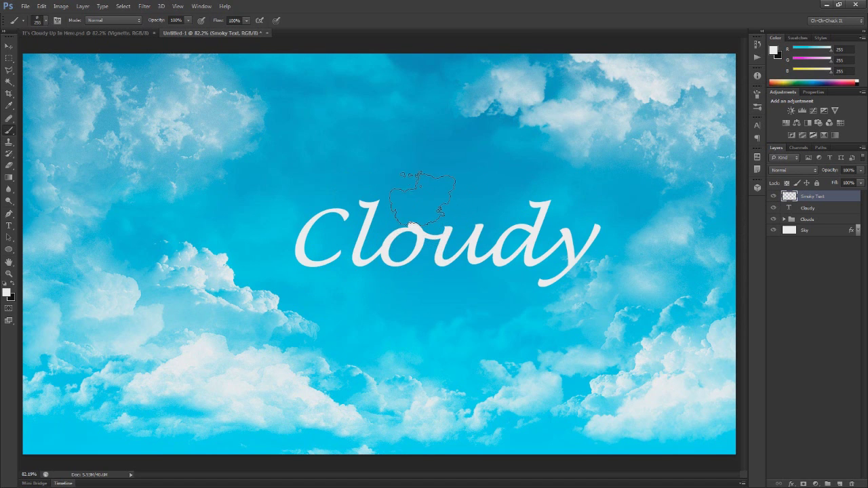
Step: Reduce the smoky brush to 40 px and paint along the strokes of the letter C on the Smoky Text layer
key(bracketleft)
key(bracketleft)
key(bracketleft)
key(bracketleft)
key(bracketleft)
key(bracketleft)
key(bracketright)
key(bracketright)
key(bracketright)
key(bracketright)
key(bracketright)
key(bracketright)
key(bracketright)
key(bracketleft)
key(bracketleft)
key(bracketleft)
key(bracketleft)
key(bracketleft)
key(bracketleft)
key(bracketleft)
key(bracketleft)
key(bracketleft)
key(bracketleft)
scroll(346, 216, up, 5)
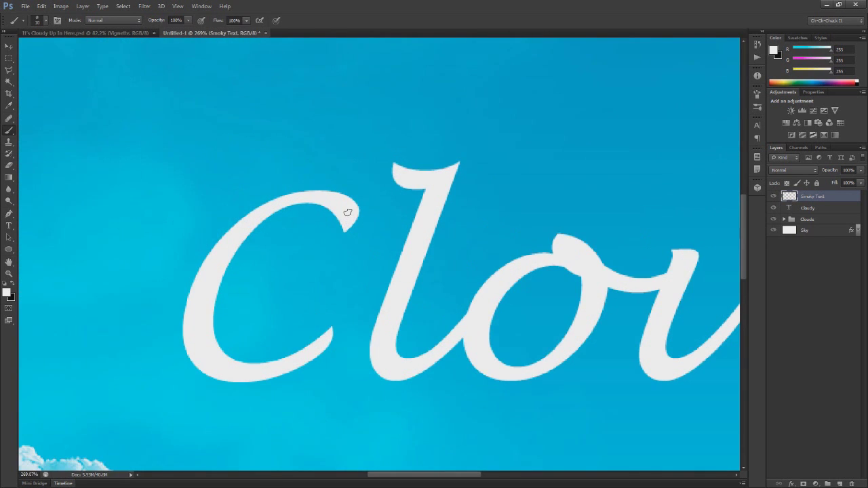
scroll(346, 218, down, 2)
scroll(348, 218, up, 1)
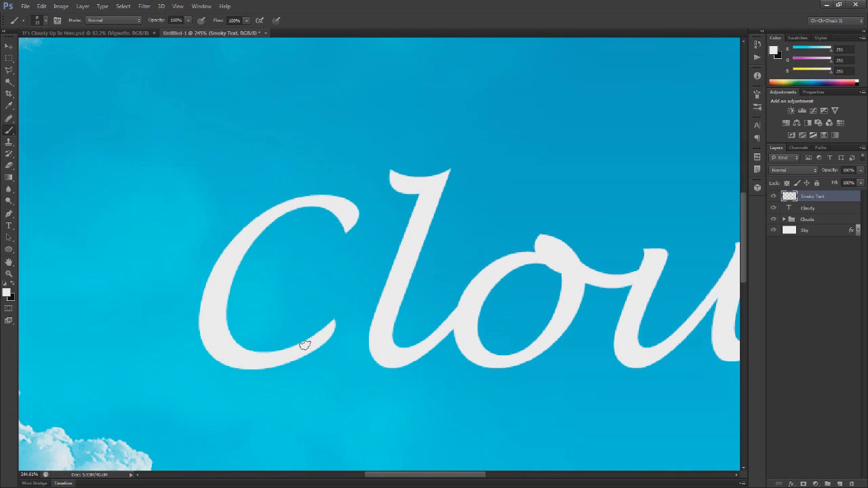
key(bracketright)
key(bracketright)
mouse_move(345, 217)
mouse_down()
mouse_move(324, 202)
mouse_move(274, 214)
mouse_move(244, 241)
mouse_up()
mouse_move(212, 307)
mouse_down()
mouse_move(213, 344)
mouse_move(248, 359)
mouse_move(283, 357)
mouse_move(333, 324)
mouse_move(327, 331)
mouse_up()
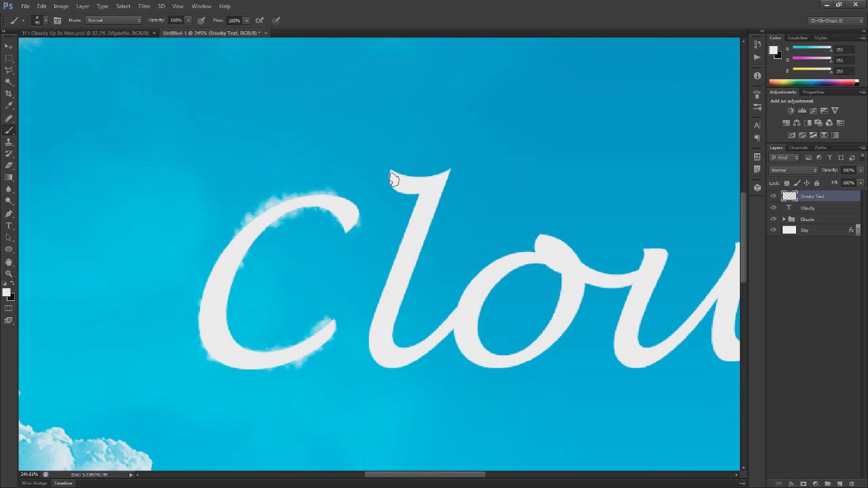
Step: Trace the remaining letters "loudy" with smoky 40 px brush strokes on the Smoky Text layer
mouse_move(475, 280)
mouse_down()
mouse_move(291, 204)
mouse_move(285, 249)
mouse_move(272, 265)
mouse_up()
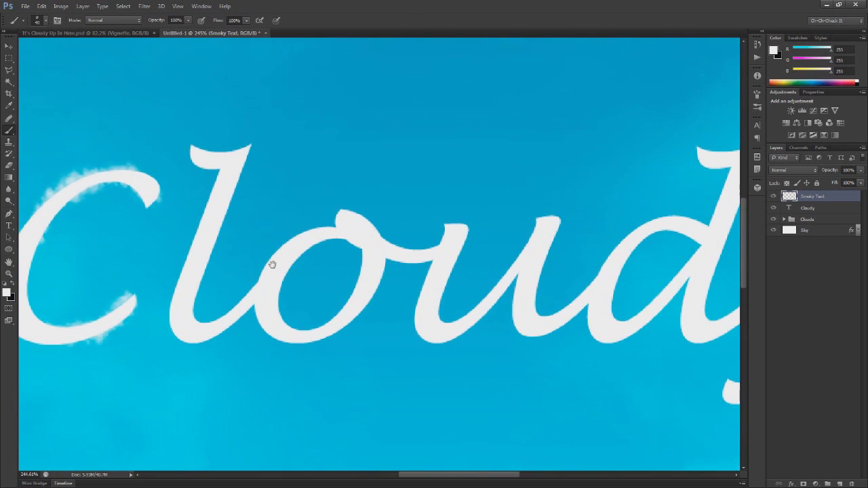
mouse_move(194, 149)
mouse_down()
mouse_move(230, 164)
mouse_move(243, 156)
mouse_move(225, 176)
mouse_move(181, 316)
mouse_move(260, 303)
mouse_move(330, 234)
mouse_move(362, 290)
mouse_move(288, 333)
mouse_move(375, 204)
mouse_move(384, 254)
mouse_move(430, 279)
mouse_move(465, 321)
mouse_move(542, 261)
mouse_up()
mouse_move(543, 262)
mouse_down()
mouse_move(374, 129)
mouse_move(420, 166)
mouse_move(512, 142)
mouse_move(333, 220)
mouse_up()
mouse_move(343, 95)
mouse_down()
mouse_move(407, 100)
mouse_move(357, 197)
mouse_move(362, 271)
mouse_move(451, 196)
mouse_move(451, 175)
mouse_move(543, 184)
mouse_move(528, 217)
mouse_move(437, 313)
mouse_move(367, 336)
mouse_up()
drag(268, 296, 512, 283)
scroll(512, 283, down, 3)
scroll(261, 255, up, 1)
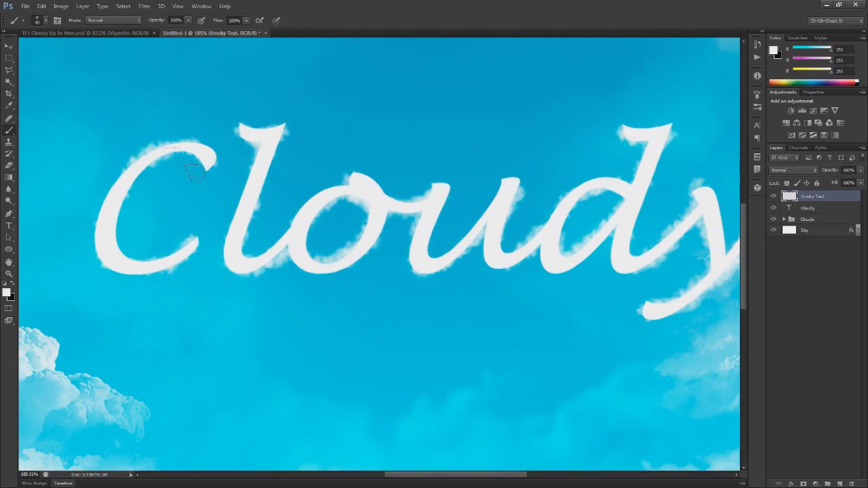
Step: Hide the Cloudy text layer and examine the smoky lettering up close and within the whole image
scroll(251, 251, up, 2)
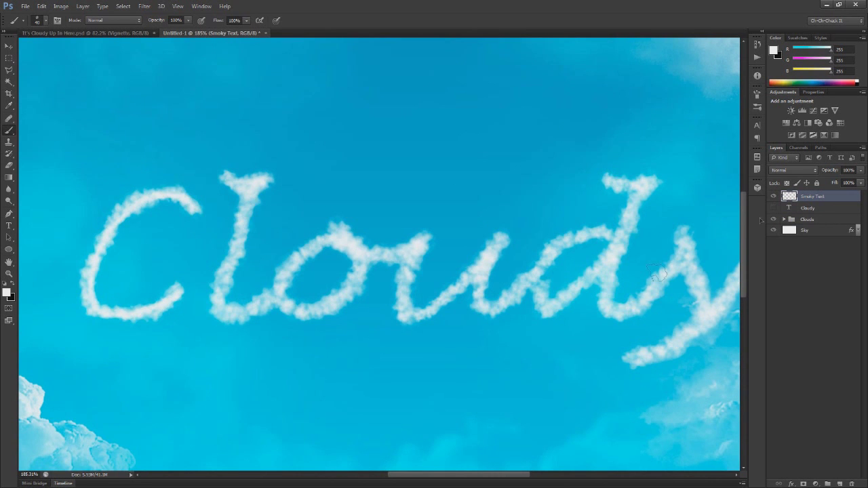
scroll(618, 261, down, 1)
scroll(617, 261, down, 2)
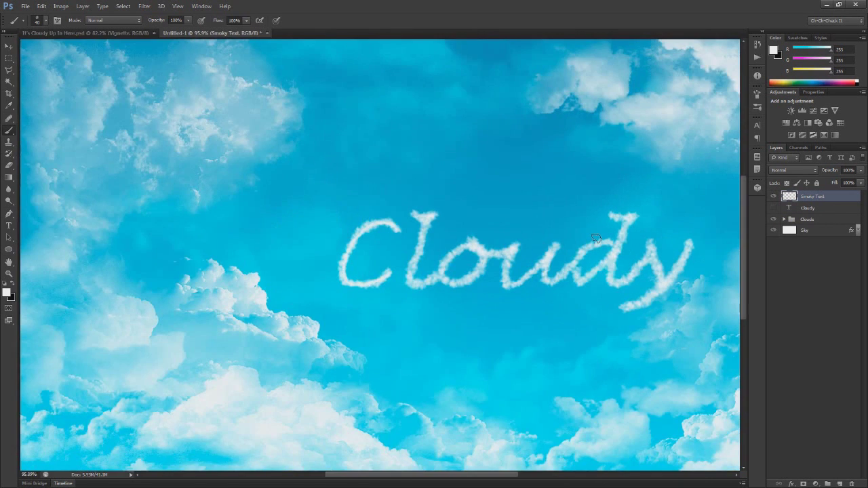
scroll(596, 238, down, 1)
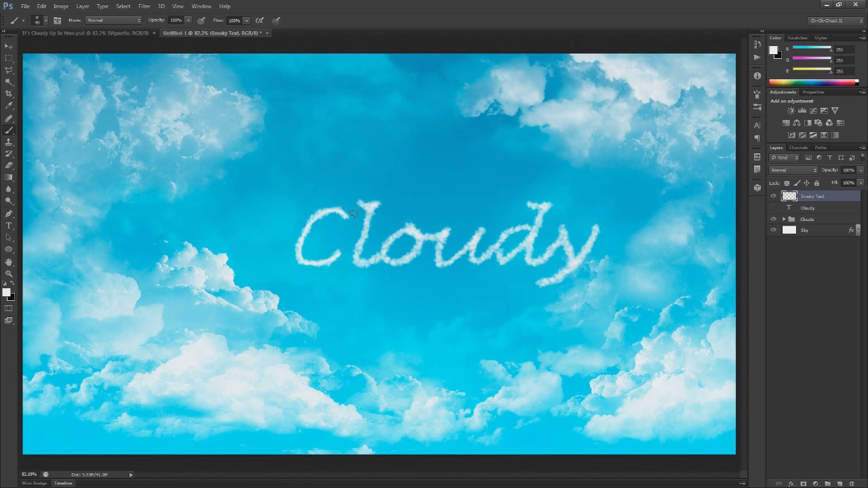
scroll(347, 203, up, 2)
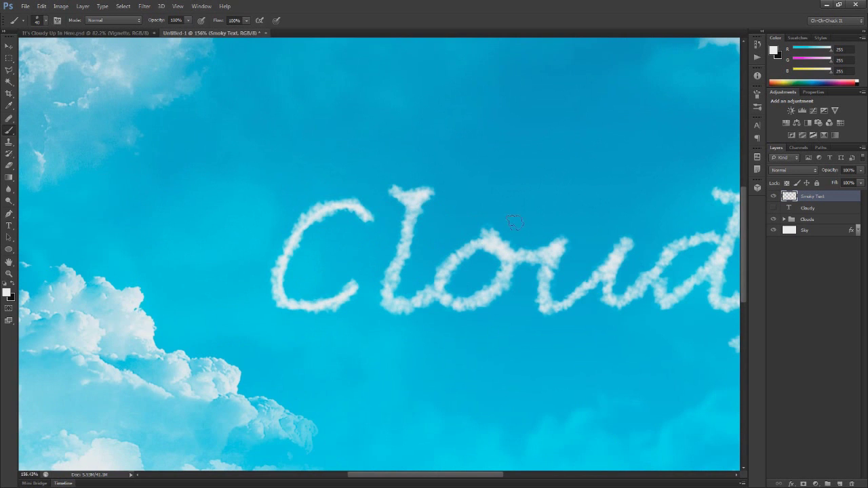
scroll(515, 224, down, 1)
scroll(394, 257, down, 2)
scroll(394, 257, up, 3)
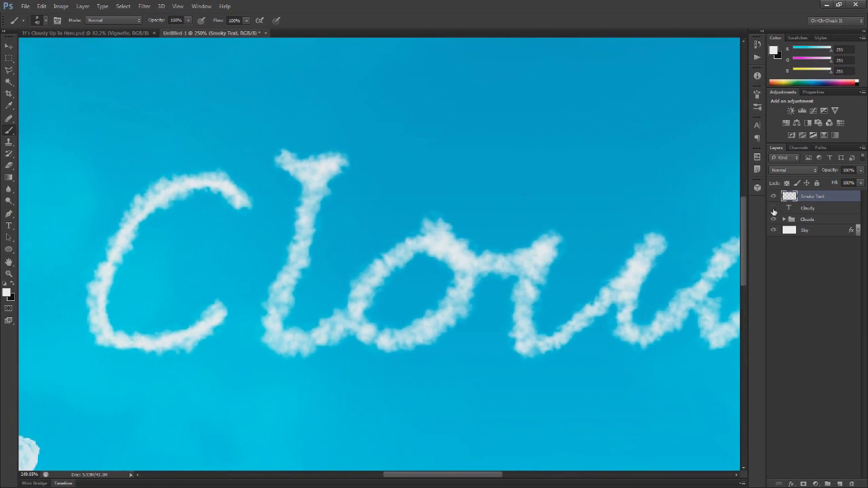
Step: Show the Cloudy text layer again at reduced opacity as a guide and reselect the Smoky Text layer
click(773, 208)
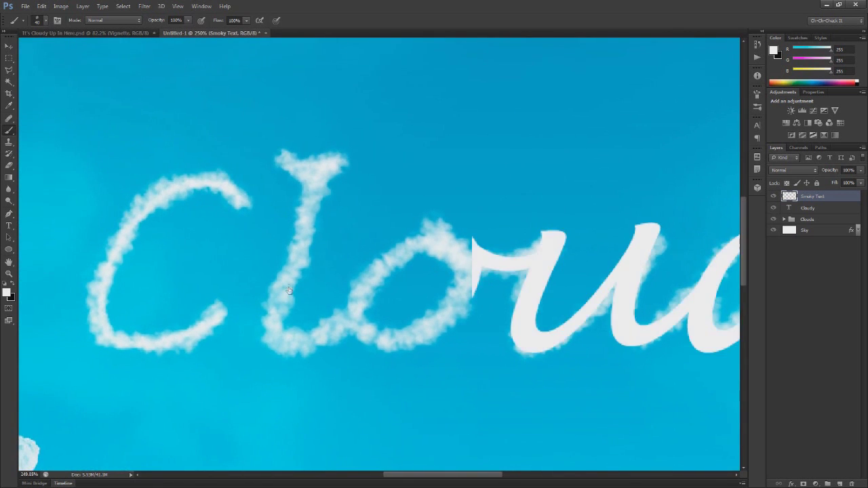
click(825, 209)
drag(834, 173, 800, 179)
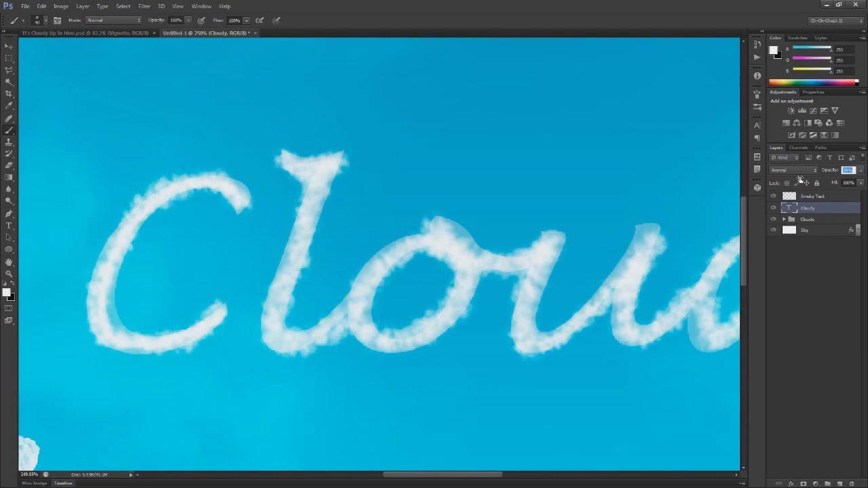
key(Return)
click(811, 198)
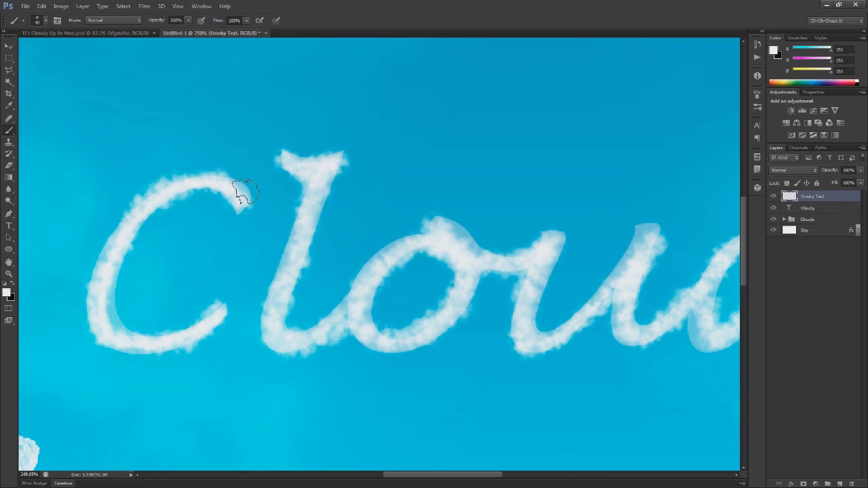
Step: Paint larger smoke puffs around the outer edge of the letter C with an enlarged brush of about 80 px
scroll(244, 192, up, 2)
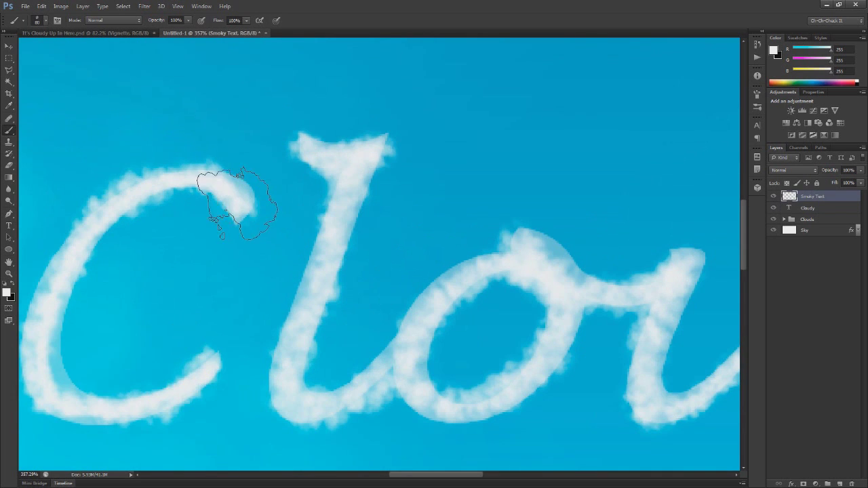
scroll(267, 188, down, 2)
scroll(267, 188, left, 3)
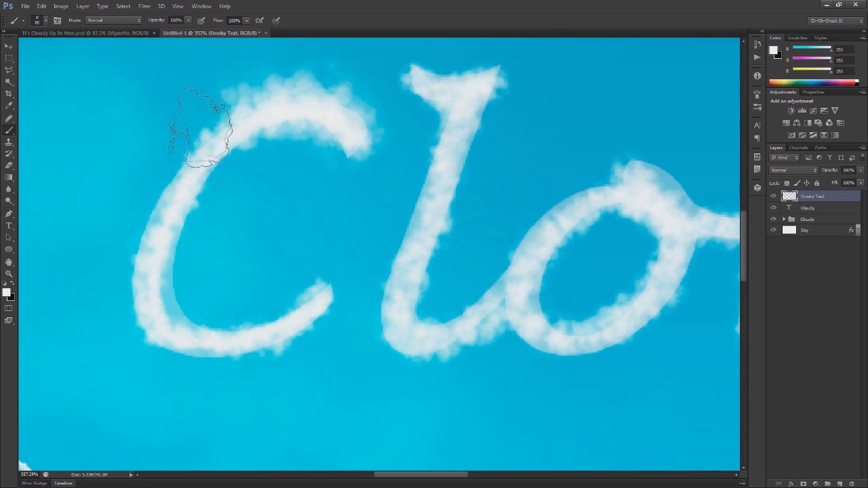
mouse_move(136, 201)
mouse_down()
mouse_move(162, 153)
mouse_move(129, 278)
mouse_move(148, 240)
mouse_move(138, 333)
mouse_move(146, 336)
mouse_move(143, 247)
mouse_move(130, 265)
mouse_move(187, 284)
mouse_move(230, 350)
mouse_move(187, 355)
mouse_move(261, 356)
mouse_move(263, 344)
mouse_move(324, 296)
mouse_up()
Step: Reduce the brush to 30 px and thicken the smoke within the stroke of the letter C
key(bracketleft)
key(bracketleft)
key(bracketleft)
key(bracketleft)
key(bracketleft)
key(bracketleft)
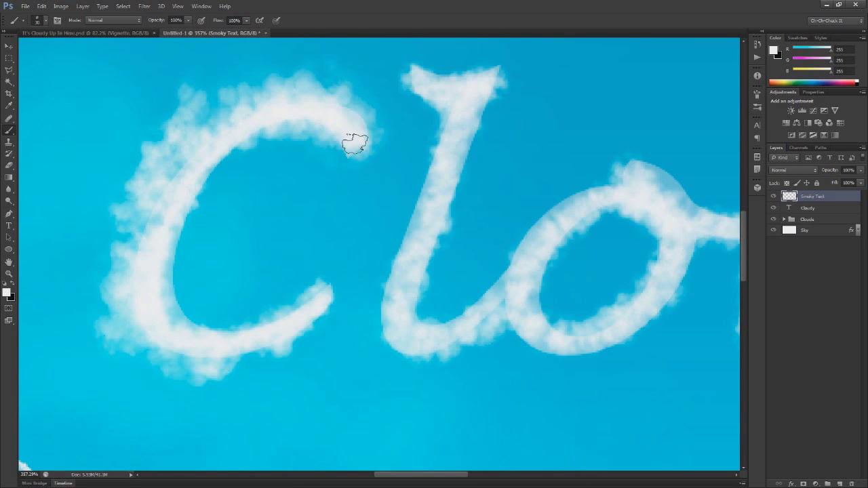
mouse_move(353, 135)
mouse_down()
mouse_move(277, 117)
mouse_move(233, 138)
mouse_move(192, 167)
mouse_move(139, 273)
mouse_move(187, 205)
mouse_move(168, 241)
mouse_move(173, 319)
mouse_move(194, 333)
mouse_move(189, 325)
mouse_move(230, 331)
mouse_move(295, 320)
mouse_move(280, 326)
mouse_move(316, 301)
mouse_move(276, 344)
mouse_move(196, 352)
mouse_move(139, 329)
mouse_move(268, 351)
mouse_move(302, 329)
mouse_up()
Step: Fill in the stem of the letter l with denser smoke using a small brush
drag(564, 221, 438, 284)
scroll(328, 197, up, 3)
key(bracketleft)
key(bracketleft)
mouse_move(288, 121)
mouse_down()
mouse_move(300, 135)
mouse_move(368, 130)
mouse_move(302, 291)
mouse_up()
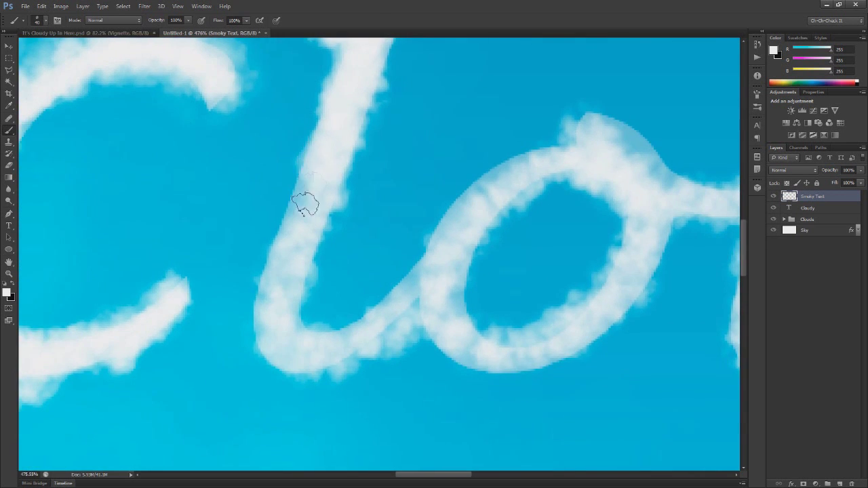
Step: Try to paint large smoke puffs around the letter l with a 125 px brush
scroll(305, 339, down, 3)
key(bracketright)
key(bracketright)
key(bracketright)
key(bracketright)
key(bracketright)
key(bracketright)
mouse_move(287, 305)
mouse_down()
mouse_move(291, 258)
mouse_move(320, 203)
mouse_move(316, 184)
mouse_move(361, 132)
mouse_move(285, 116)
mouse_move(278, 143)
mouse_move(310, 170)
mouse_move(317, 226)
mouse_up()
scroll(317, 226, down, 3)
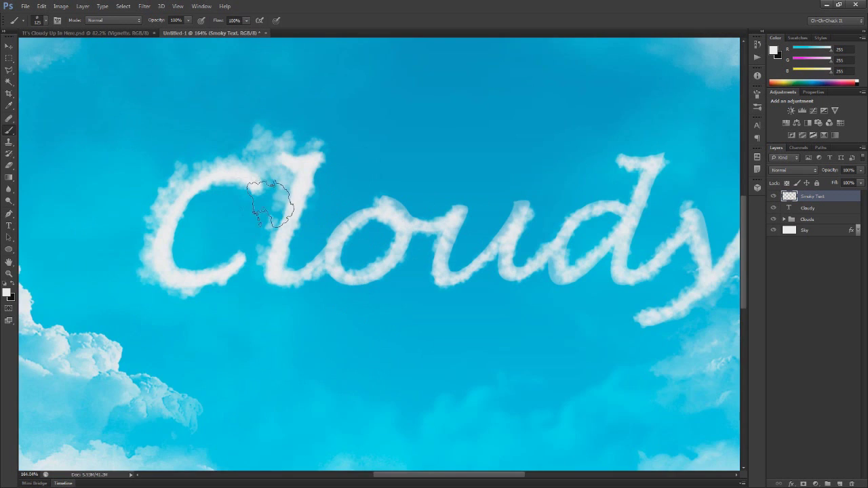
scroll(292, 197, up, 4)
scroll(334, 175, down, 3)
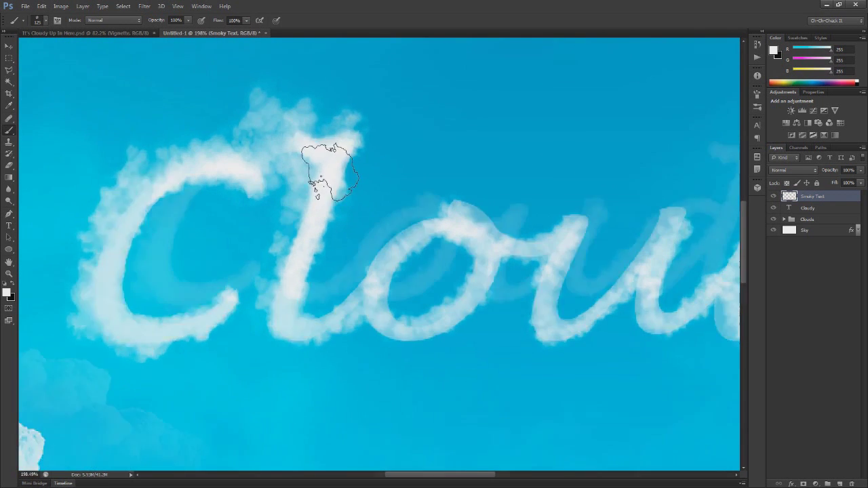
scroll(349, 174, up, 4)
Step: Undo the large smoke puffs painted around the letter l
key(ctrl+alt+z)
key(ctrl+alt+z)
key(ctrl+alt+z)
key(ctrl+alt+z)
key(ctrl+alt+z)
key(ctrl+alt+z)
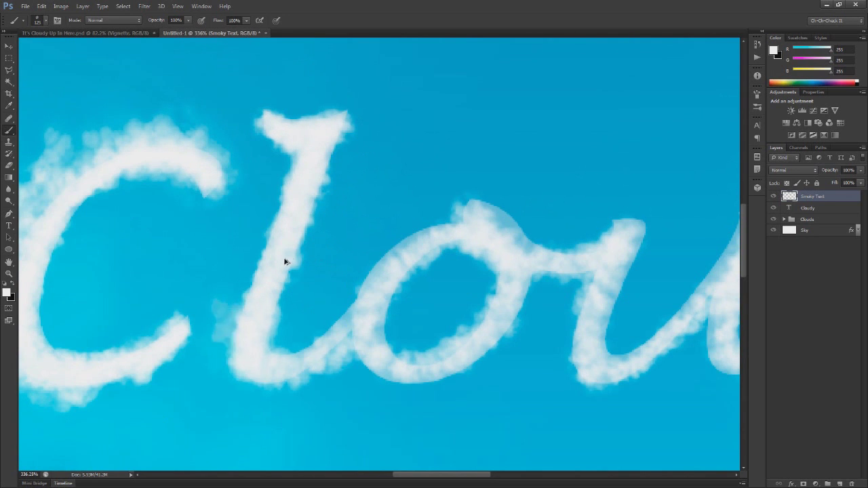
Step: Set the brush opacity to 50% and stamp faint 175 px smoke puffs around the upper part of the letter l
click(293, 106)
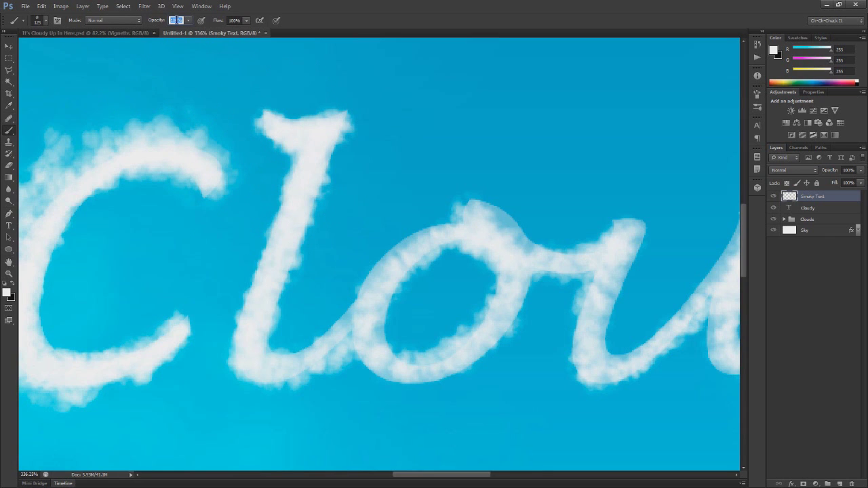
text(50)
key(Return)
key(bracketright)
key(bracketright)
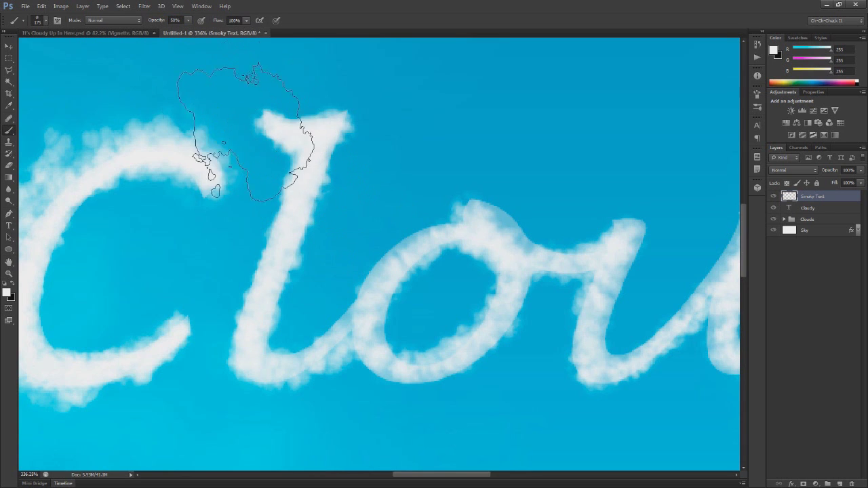
click(224, 102)
click(278, 102)
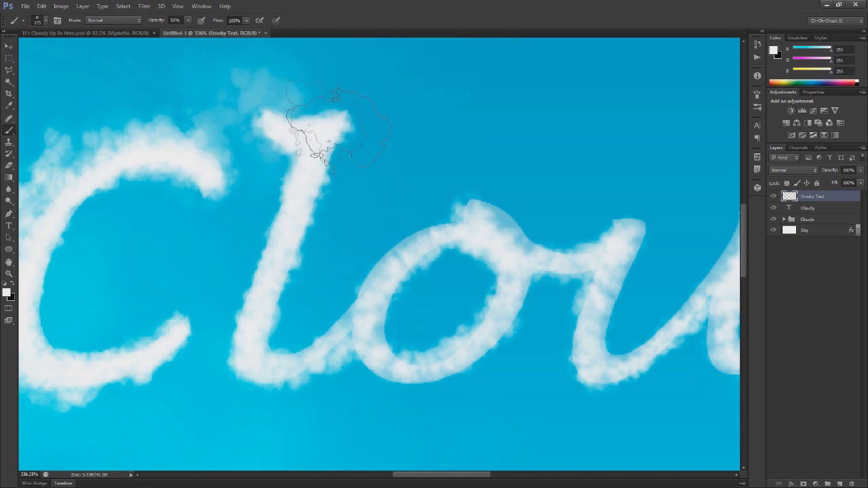
click(323, 126)
click(339, 166)
click(275, 163)
Step: Shrink the brush and thicken the smoke along the lower part of the letter l and the curve of the o
key(bracketleft)
key(bracketleft)
key(bracketleft)
key(bracketleft)
key(bracketleft)
key(bracketleft)
key(bracketleft)
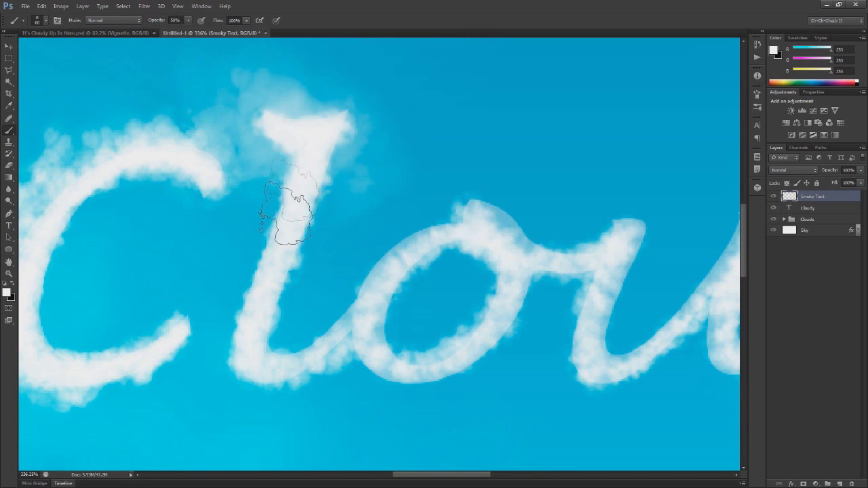
mouse_move(237, 333)
mouse_down()
mouse_move(273, 349)
mouse_move(285, 265)
mouse_move(268, 280)
mouse_move(278, 282)
mouse_move(263, 317)
mouse_move(319, 283)
mouse_up()
mouse_move(354, 250)
mouse_down()
mouse_move(327, 272)
mouse_move(362, 249)
mouse_move(354, 256)
mouse_move(381, 214)
mouse_move(369, 219)
mouse_move(440, 172)
mouse_move(385, 221)
mouse_move(397, 195)
mouse_move(384, 198)
mouse_move(453, 167)
mouse_move(365, 258)
mouse_move(395, 212)
mouse_move(376, 302)
mouse_move(367, 297)
mouse_move(374, 308)
mouse_move(445, 308)
mouse_move(481, 261)
mouse_up()
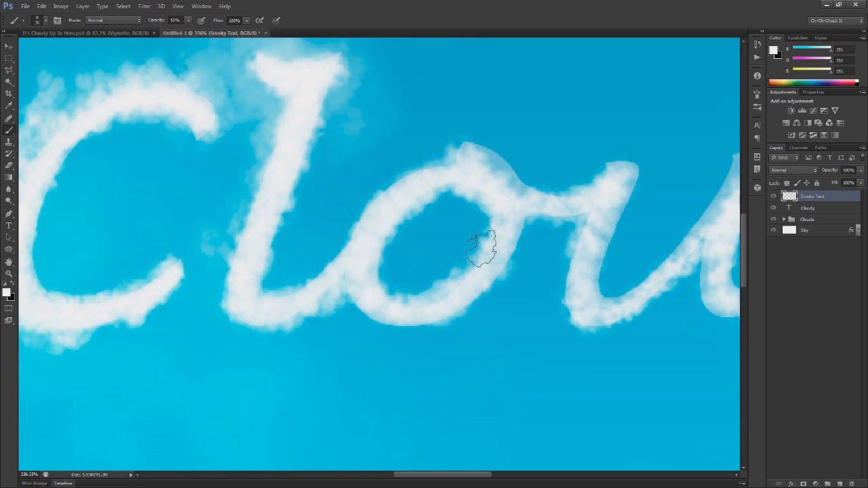
Step: Add faint smoke inside the letter o and fill in the knob at its top with a smaller brush
mouse_move(475, 231)
mouse_down()
mouse_move(426, 294)
mouse_move(396, 277)
mouse_move(391, 248)
mouse_move(364, 250)
mouse_up()
drag(409, 233, 429, 232)
key(bracketleft)
scroll(350, 144, up, 3)
key(bracketleft)
key(bracketleft)
key(bracketleft)
mouse_move(333, 131)
mouse_down()
mouse_move(402, 197)
mouse_move(371, 158)
mouse_move(418, 201)
mouse_move(387, 162)
mouse_move(420, 200)
mouse_move(309, 108)
mouse_move(348, 164)
mouse_move(310, 147)
mouse_up()
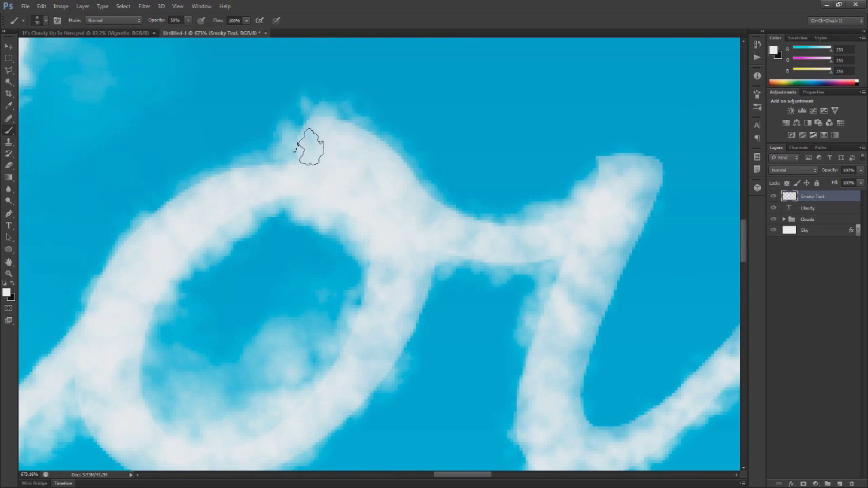
Step: Enlarge the brush to about 100 px and add soft smoke between the letters l and o
scroll(321, 158, down, 3)
key(bracketright)
key(bracketright)
key(bracketright)
key(bracketright)
key(bracketright)
key(bracketright)
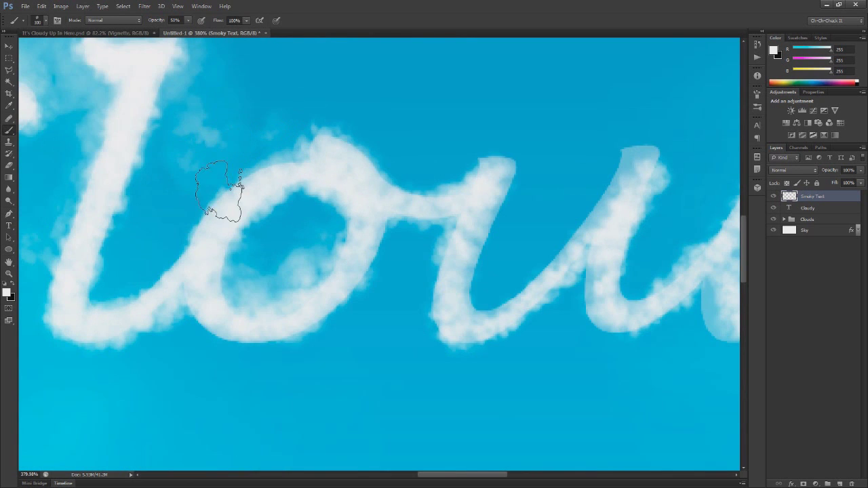
mouse_move(187, 222)
mouse_down()
mouse_move(182, 268)
mouse_move(86, 276)
mouse_move(109, 201)
mouse_up()
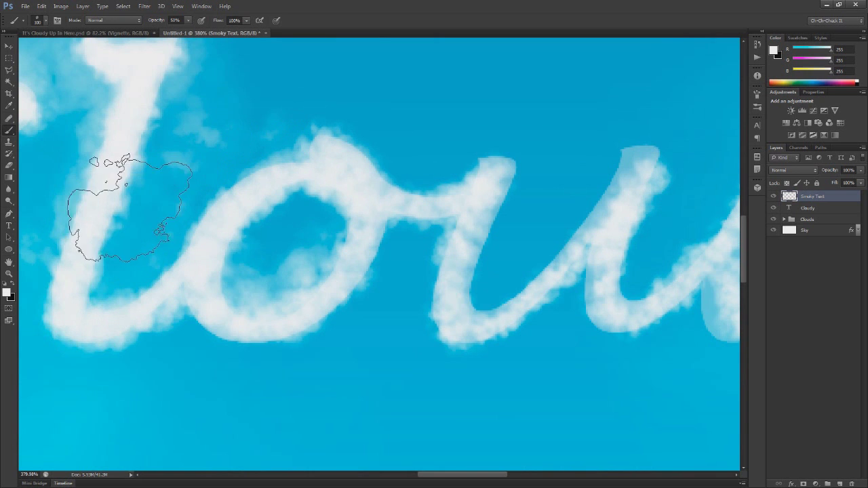
Step: Stamp faint 175 px smoke puffs above and below the join between o and u, and reduce the brush to 125 px
drag(378, 193, 268, 189)
key(bracketright)
key(bracketright)
key(bracketright)
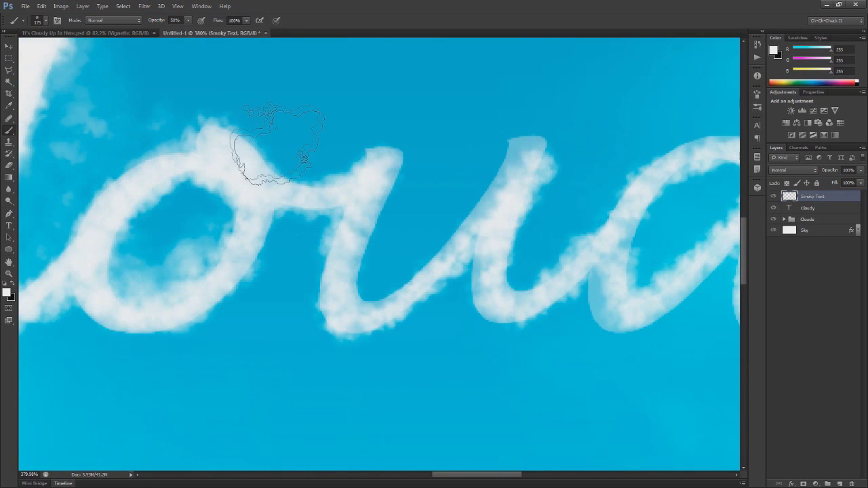
click(327, 166)
click(309, 270)
key(bracketleft)
key(bracketleft)
key(bracketleft)
key(bracketleft)
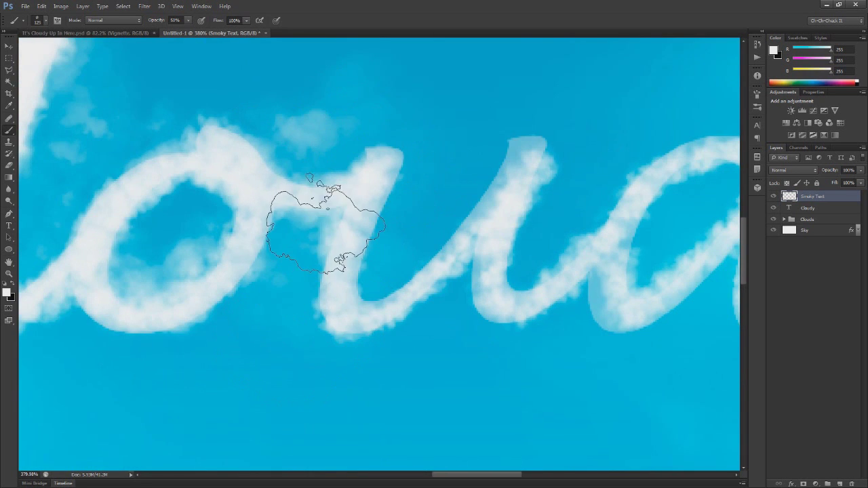
Step: Shrink the brush to about 45 px and fill in smoke from the o–u join along the stems of the letter u
scroll(331, 182, up, 4)
key(bracketleft)
key(bracketleft)
key(bracketleft)
key(bracketleft)
key(bracketleft)
mouse_move(307, 188)
mouse_down()
mouse_move(244, 185)
mouse_move(330, 208)
mouse_up()
mouse_move(400, 161)
mouse_down()
mouse_move(417, 136)
mouse_move(400, 153)
mouse_move(403, 187)
mouse_move(352, 264)
mouse_move(339, 348)
mouse_move(341, 293)
mouse_move(358, 353)
mouse_move(382, 363)
mouse_move(484, 304)
mouse_move(506, 280)
mouse_move(470, 308)
mouse_move(494, 264)
mouse_move(541, 255)
mouse_move(598, 163)
mouse_move(552, 214)
mouse_move(584, 148)
mouse_move(595, 166)
mouse_move(616, 143)
mouse_move(623, 109)
mouse_move(591, 143)
mouse_up()
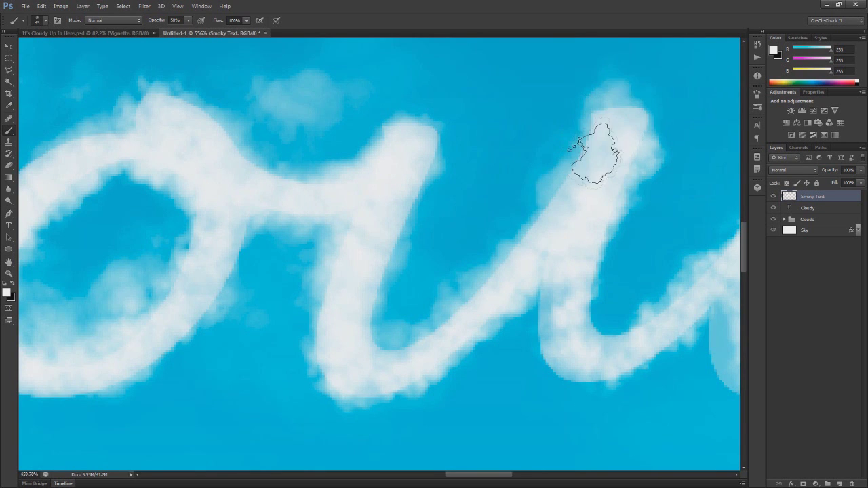
Step: Enlarge the brush to 90 px and add faint, soft smoke puffs around the letter u
scroll(590, 149, down, 5)
key(bracketright)
key(bracketright)
key(bracketright)
click(587, 139)
scroll(585, 173, down, 5)
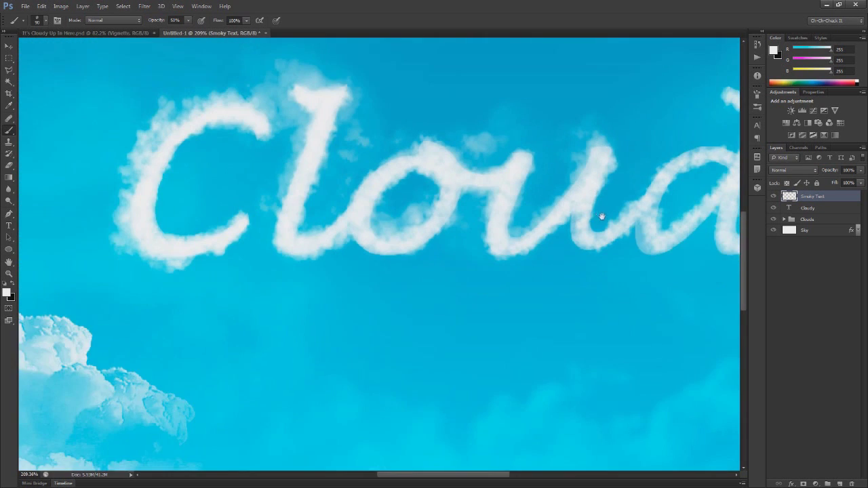
drag(599, 213, 516, 228)
scroll(503, 218, up, 6)
mouse_move(326, 302)
mouse_down()
mouse_move(275, 248)
mouse_move(297, 180)
mouse_up()
scroll(454, 191, down, 5)
scroll(445, 220, up, 5)
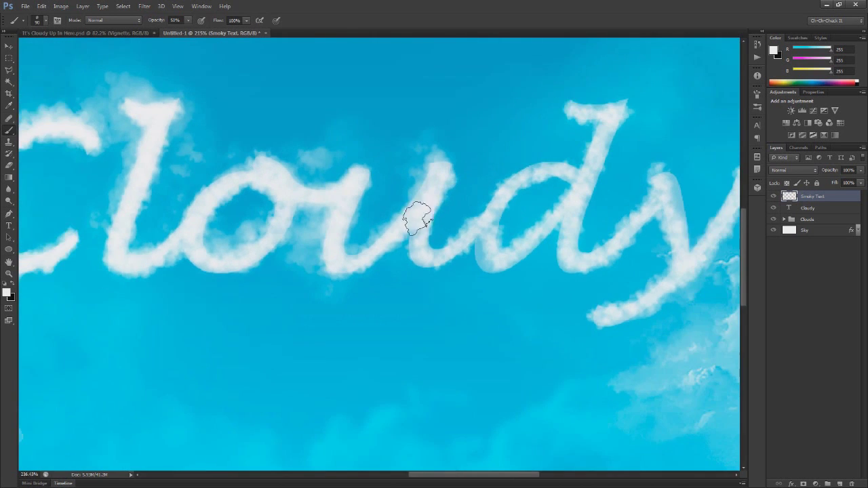
Step: Shrink the brush to about 35 px and fill in smoke along the bowl and stem of the letter d
mouse_move(436, 291)
mouse_down()
mouse_move(488, 284)
mouse_move(465, 289)
mouse_move(542, 253)
mouse_move(580, 200)
mouse_move(544, 293)
mouse_up()
key(bracketleft)
key(bracketleft)
key(bracketleft)
key(bracketleft)
key(bracketleft)
key(bracketleft)
key(bracketleft)
key(bracketleft)
key(bracketleft)
mouse_move(611, 162)
mouse_down()
mouse_move(351, 188)
mouse_move(444, 146)
mouse_move(474, 161)
mouse_up()
drag(462, 193, 453, 206)
key(])
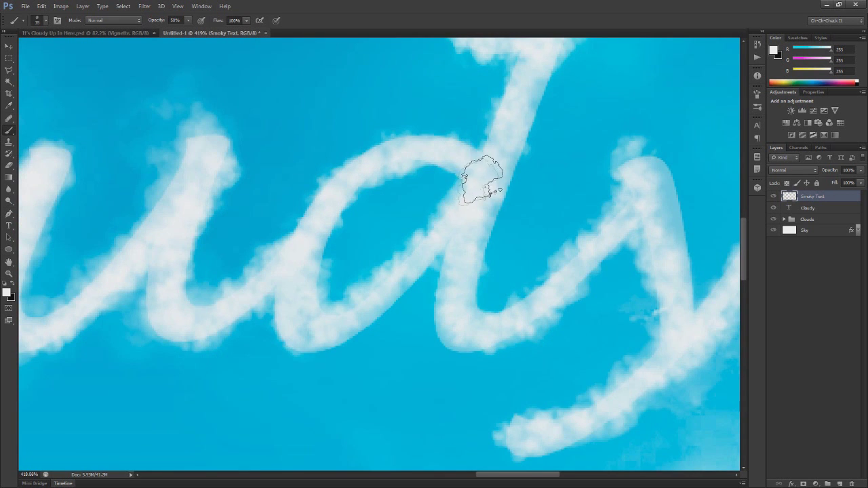
Step: Vary the brush size while adding soft smoke around the letter d and thickening the strokes of the y
key(])
key(])
key(])
click(437, 181)
key([)
key([)
key([)
click(367, 192)
key(])
mouse_move(500, 120)
mouse_down()
mouse_move(406, 200)
mouse_move(419, 152)
mouse_move(370, 107)
mouse_move(423, 118)
mouse_move(351, 281)
mouse_move(348, 249)
mouse_move(339, 323)
mouse_move(335, 283)
mouse_move(383, 315)
mouse_move(384, 299)
mouse_move(371, 295)
mouse_move(430, 263)
mouse_move(388, 296)
mouse_move(504, 221)
mouse_move(536, 163)
mouse_move(542, 214)
mouse_move(542, 173)
mouse_move(568, 237)
mouse_move(560, 216)
mouse_move(550, 228)
mouse_move(578, 322)
mouse_move(582, 197)
mouse_move(579, 311)
mouse_move(553, 197)
mouse_move(561, 142)
mouse_move(531, 133)
mouse_move(490, 159)
mouse_move(479, 205)
mouse_move(457, 232)
mouse_move(379, 280)
mouse_move(407, 207)
mouse_move(409, 171)
mouse_move(389, 232)
mouse_move(702, 216)
mouse_move(622, 252)
mouse_move(685, 120)
mouse_move(699, 166)
mouse_move(627, 208)
mouse_up()
Step: Thicken the tail of the y with a smaller brush, trail faint smoke off its end, and enlarge the brush to 60 px
key(bracketleft)
key(bracketleft)
key(bracketleft)
mouse_move(368, 305)
mouse_down()
mouse_move(419, 294)
mouse_move(289, 312)
mouse_move(339, 310)
mouse_up()
drag(252, 310, 316, 331)
key(bracketright)
key(bracketright)
key(bracketright)
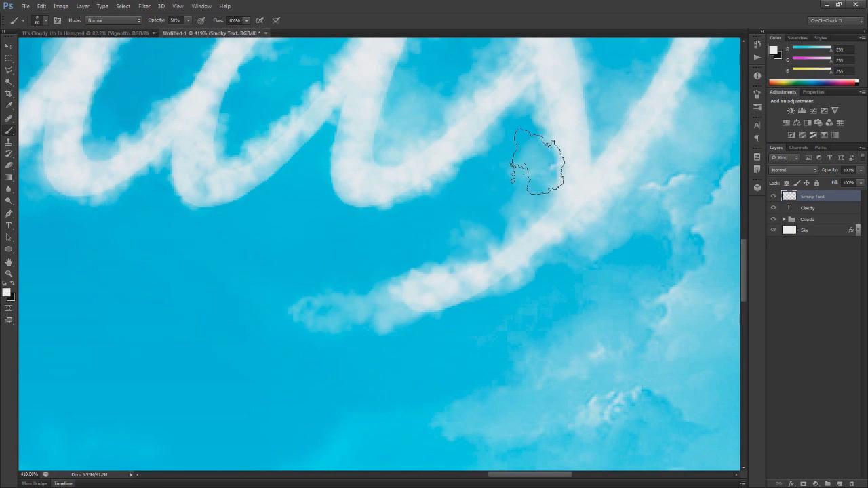
Step: Fit the whole image in view and hide the Cloudy text layer
scroll(416, 299, down, 4)
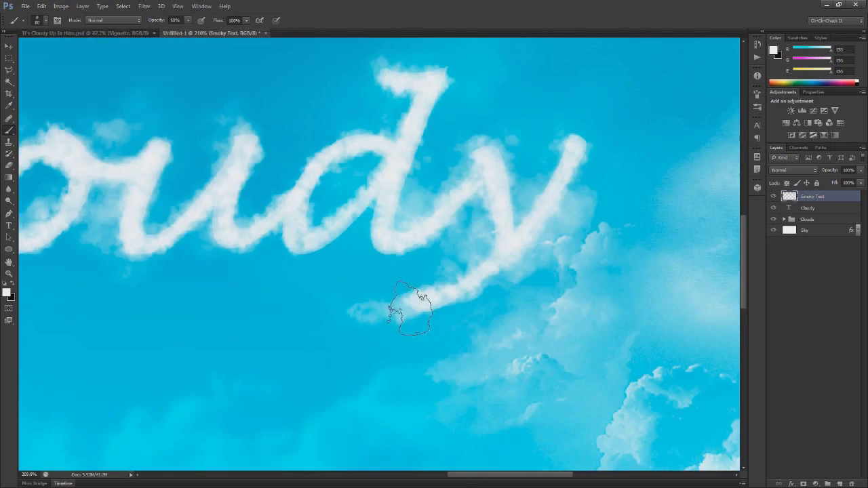
scroll(347, 234, up, 2)
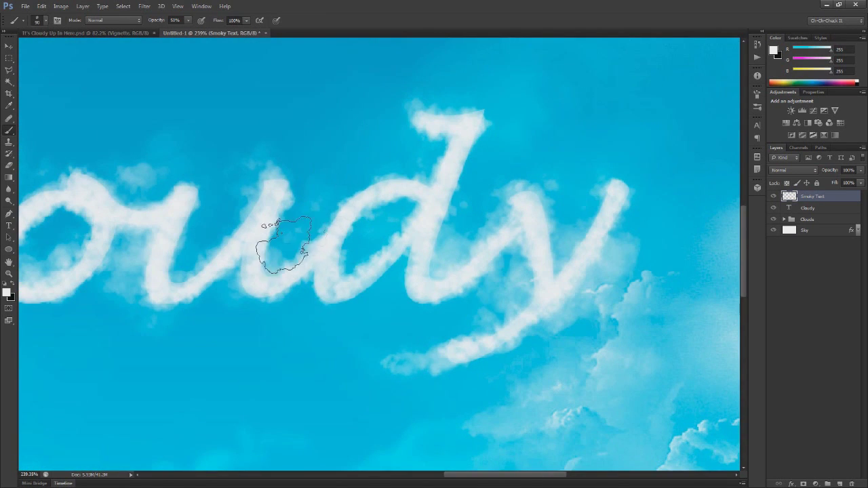
scroll(368, 200, down, 2)
mouse_move(254, 311)
mouse_down()
mouse_move(565, 274)
mouse_move(316, 305)
mouse_up()
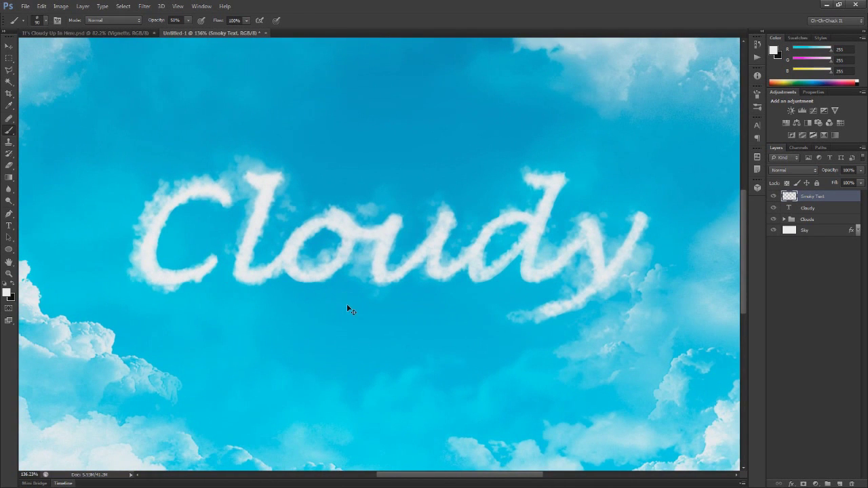
key(ctrl+0)
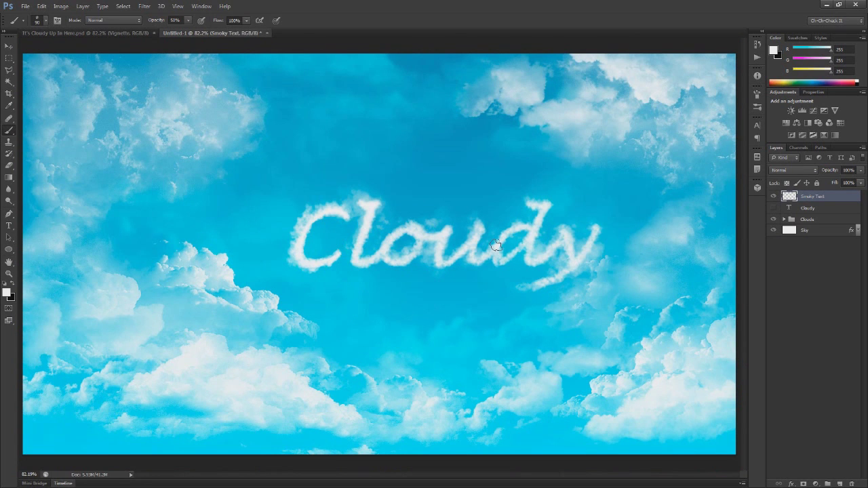
Step: Thicken the smoke along the inner curve of the letter C and enlarge the brush to 250 px
scroll(351, 238, up, 5)
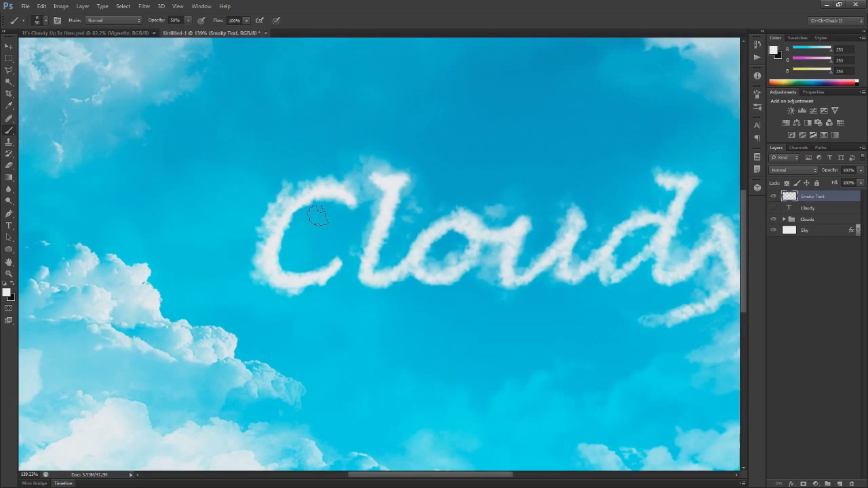
mouse_move(322, 197)
mouse_down()
mouse_move(300, 217)
mouse_move(300, 202)
mouse_move(268, 252)
mouse_move(294, 203)
mouse_move(271, 269)
mouse_move(277, 255)
mouse_move(275, 298)
mouse_move(278, 271)
mouse_move(277, 308)
mouse_move(302, 305)
mouse_move(297, 300)
mouse_move(312, 294)
mouse_move(275, 290)
mouse_up()
mouse_move(307, 202)
mouse_down()
mouse_move(271, 223)
mouse_move(310, 232)
mouse_move(310, 272)
mouse_move(339, 250)
mouse_up()
key(bracketright)
key(bracketright)
key(bracketright)
key(bracketright)
scroll(366, 309, down, 5)
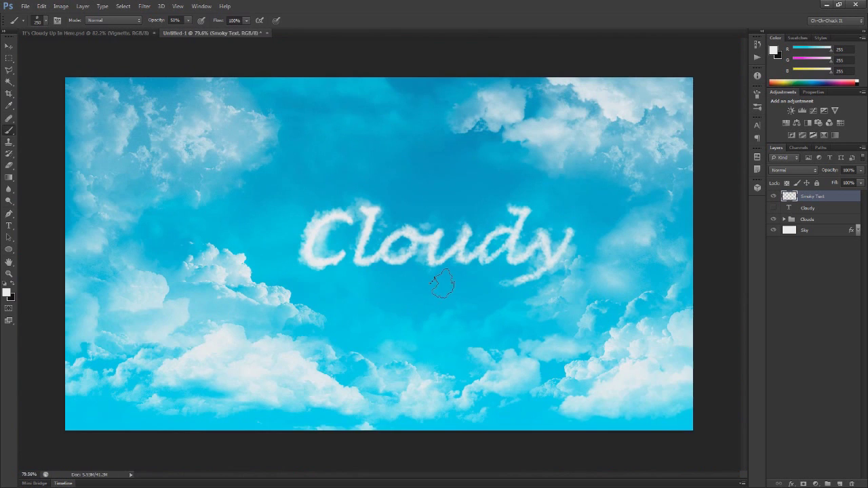
scroll(442, 283, up, 2)
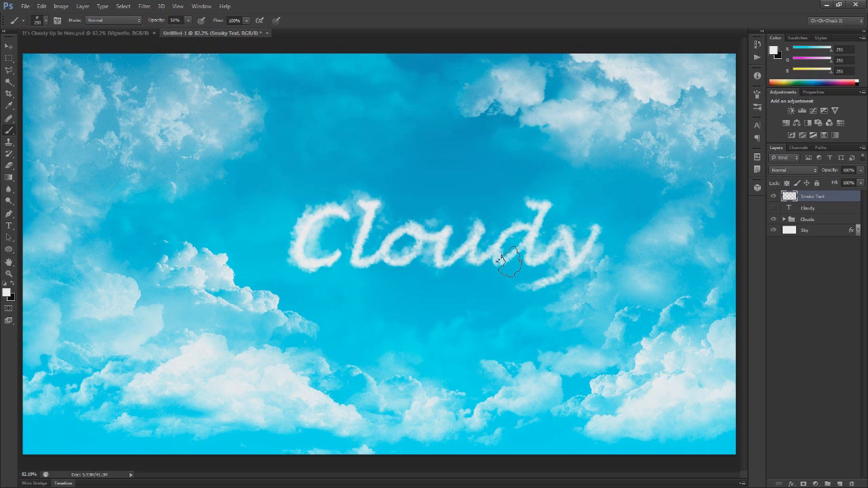
Step: Add a smooth Inner Bevel to the Smoky Text layer with depth 460%, size 2 px, soften 4 px and highlight opacity 100%
click(792, 484)
click(818, 451)
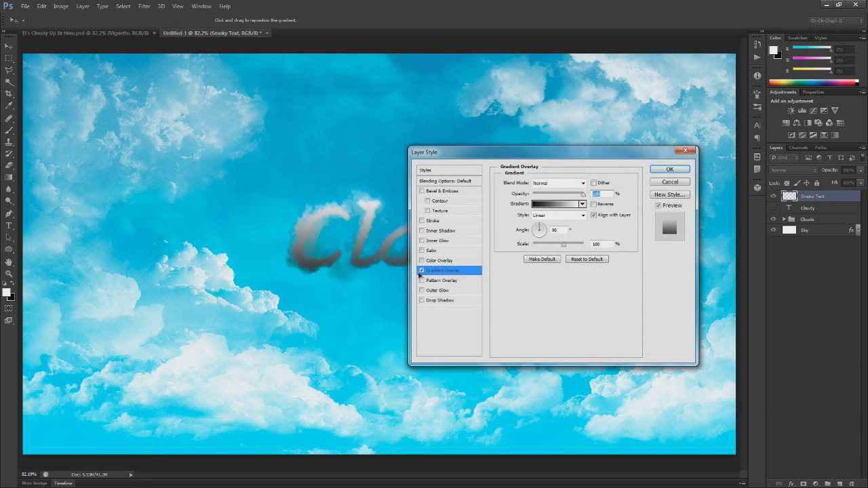
click(422, 270)
click(458, 192)
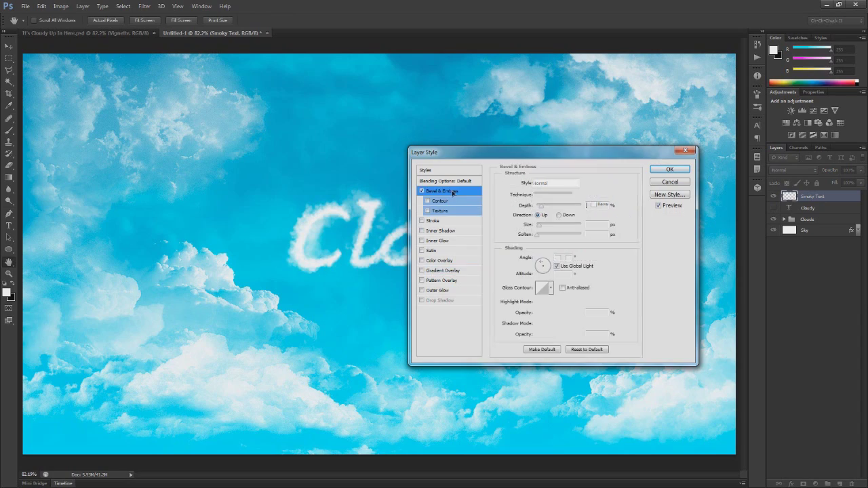
drag(562, 158, 163, 274)
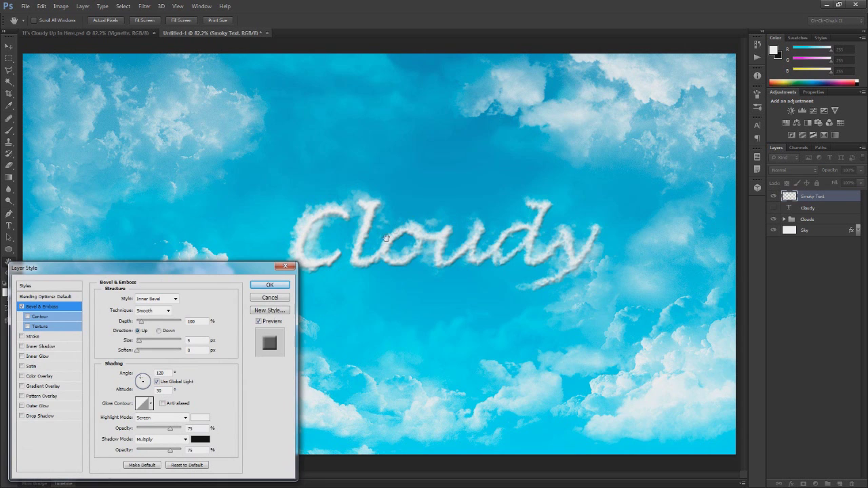
drag(120, 265, 117, 131)
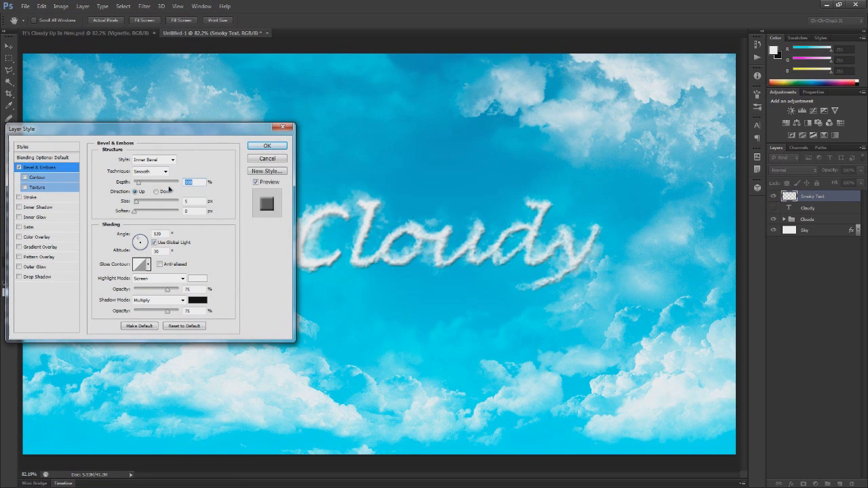
text(460)
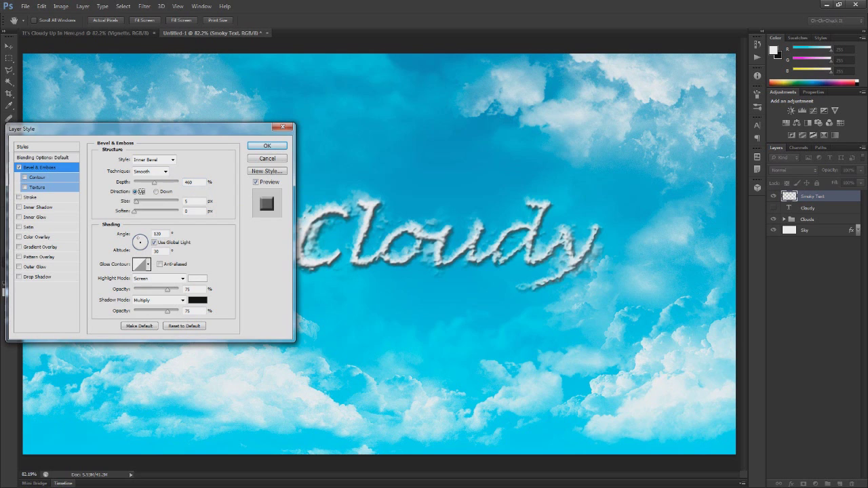
text(2)
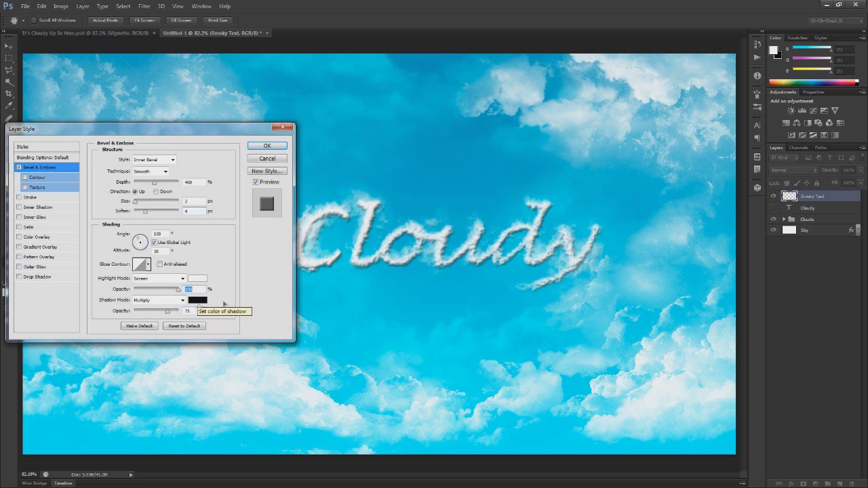
Step: Set the bevel's shadow colour to #089fc2 and its shadow opacity to 46%, apply the layer style, and return to the Brush tool
click(199, 300)
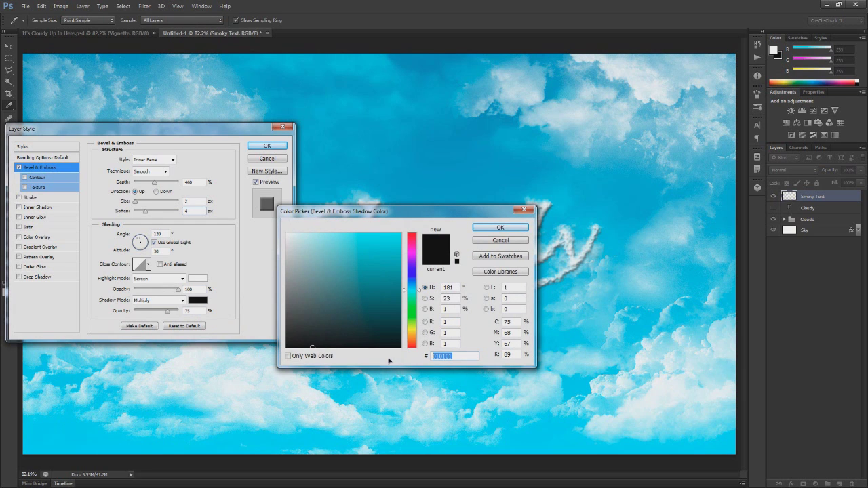
text(08)
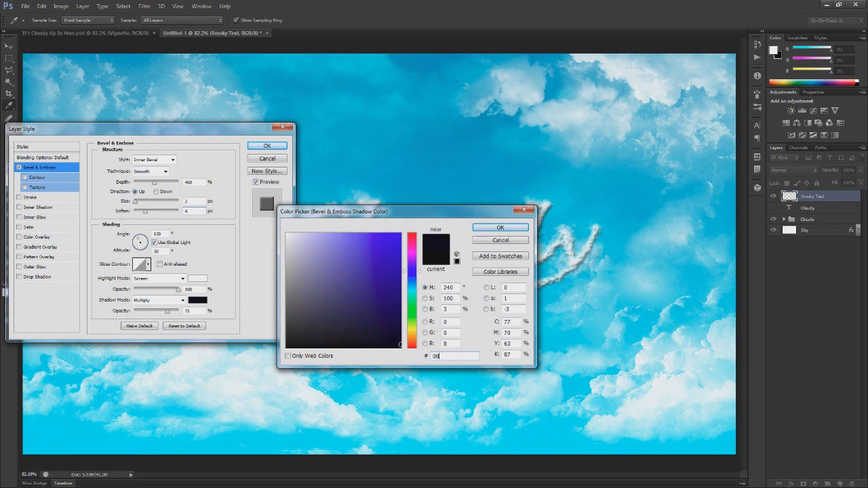
text(9fc2)
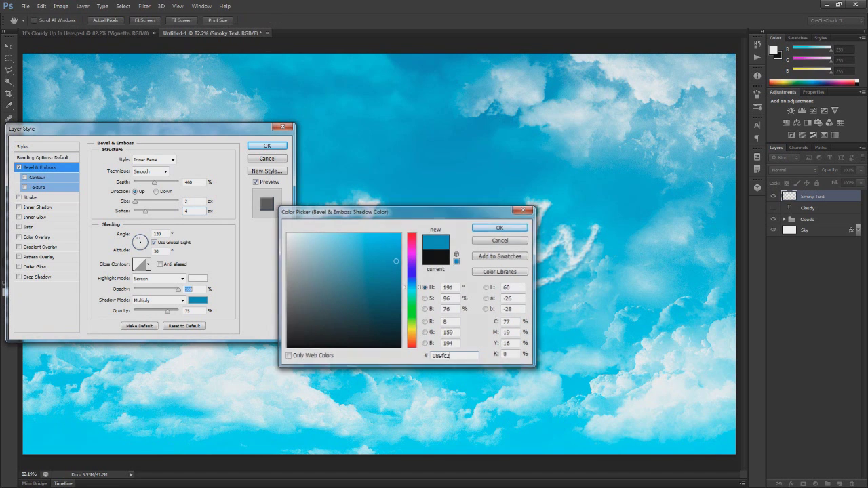
key(Return)
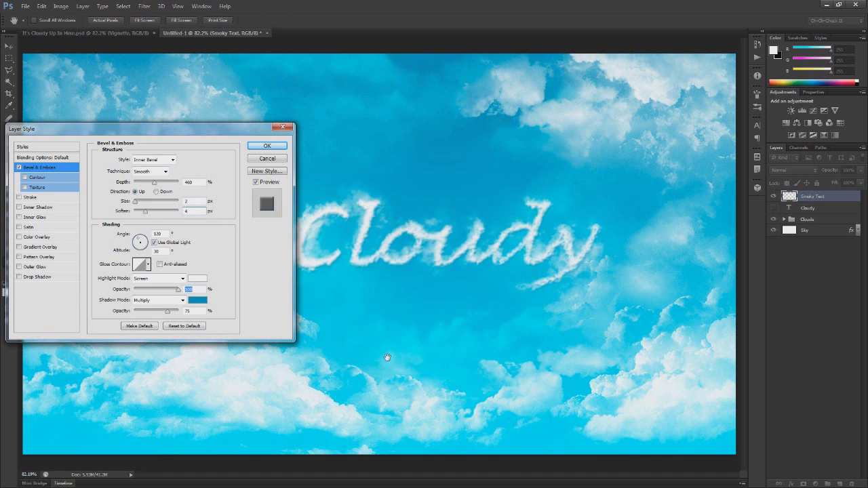
drag(222, 132, 192, 105)
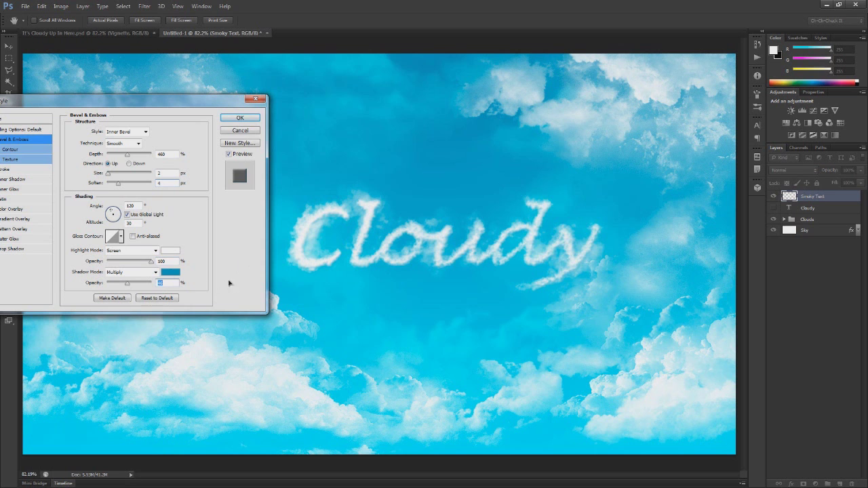
drag(205, 111, 508, 151)
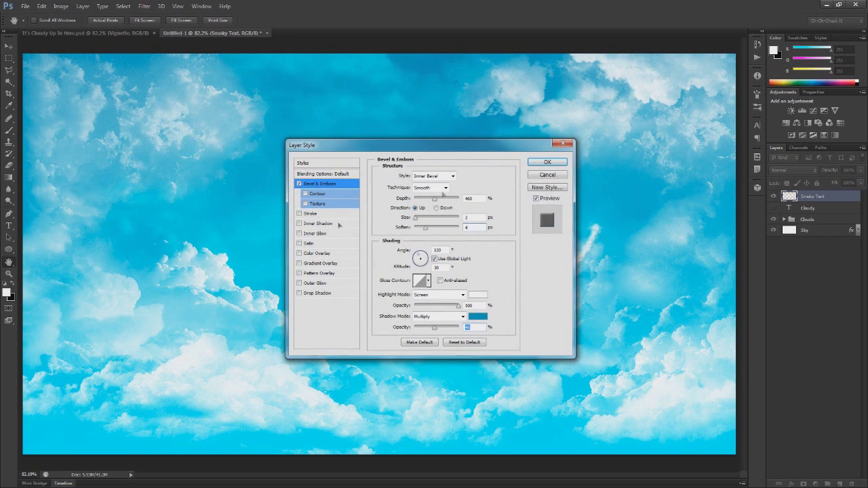
click(548, 162)
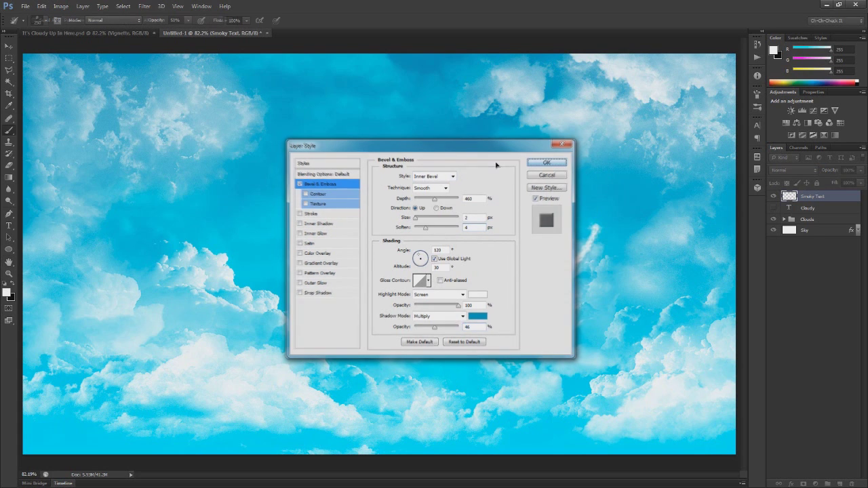
key(b)
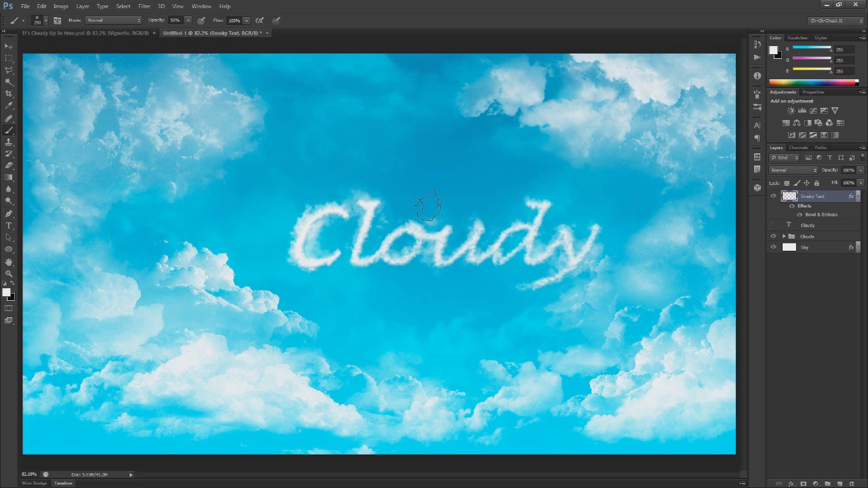
Step: Create a new layer above Smoky Text and name it Extra Smoke
click(839, 484)
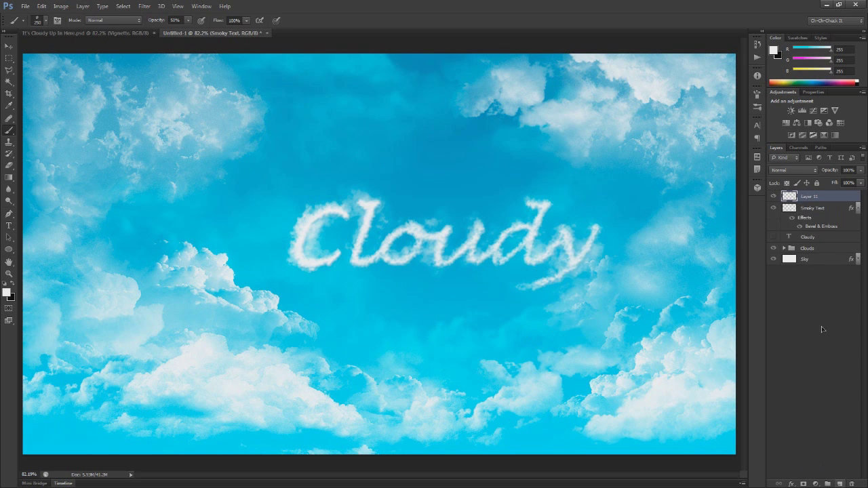
double_click(809, 196)
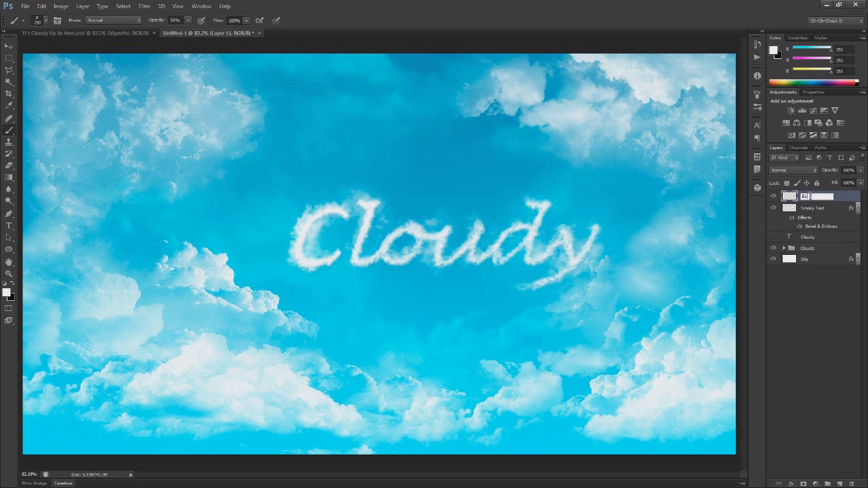
text(Extra Smoke)
key(Return)
Step: Enlarge the brush to 500 px and paint large, faint smoke puffs all around the word on the Extra Smoke layer
key(bracketright)
key(bracketright)
key(bracketright)
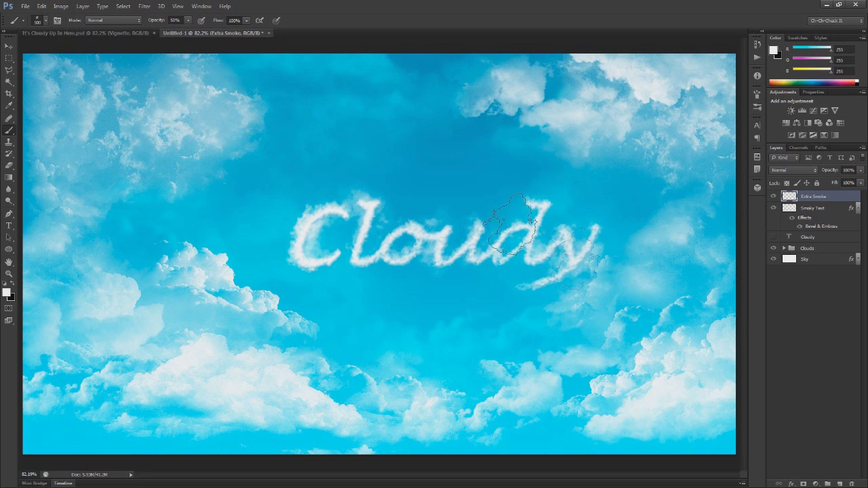
scroll(570, 254, up, 2)
click(572, 264)
mouse_move(474, 265)
mouse_down()
mouse_move(436, 281)
mouse_move(348, 287)
mouse_move(339, 278)
mouse_move(267, 273)
mouse_move(236, 247)
mouse_move(223, 261)
mouse_move(205, 206)
mouse_move(337, 169)
mouse_up()
key(bracketleft)
key(bracketleft)
mouse_move(336, 233)
mouse_down()
mouse_move(406, 205)
mouse_move(474, 220)
mouse_move(548, 194)
mouse_move(409, 169)
mouse_move(580, 197)
mouse_move(530, 291)
mouse_move(340, 295)
mouse_move(187, 279)
mouse_move(316, 302)
mouse_move(504, 305)
mouse_move(597, 204)
mouse_move(420, 150)
mouse_move(233, 165)
mouse_move(174, 310)
mouse_up()
scroll(390, 310, down, 3)
scroll(406, 314, up, 1)
scroll(406, 307, up, 1)
mouse_move(362, 243)
mouse_down()
mouse_move(416, 252)
mouse_move(457, 240)
mouse_move(370, 249)
mouse_move(514, 200)
mouse_move(475, 227)
mouse_move(335, 146)
mouse_move(339, 226)
mouse_move(329, 217)
mouse_move(370, 205)
mouse_up()
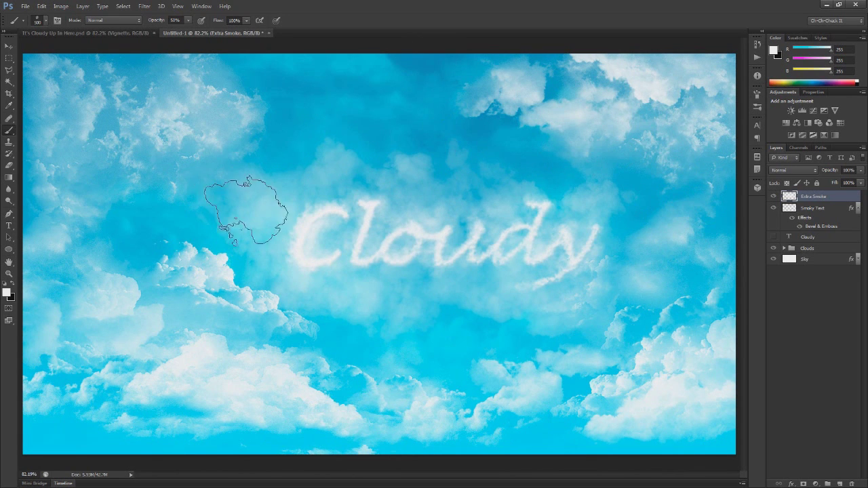
Step: Create another new layer above Extra Smoke and name it Smoke Clouds
click(839, 484)
double_click(812, 196)
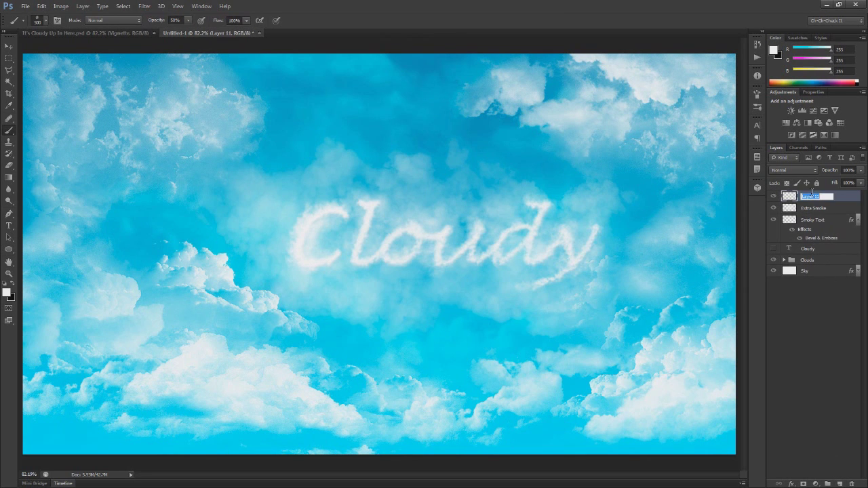
key(Return)
Step: Set brush opacity to 100% and paint smoke clouds along the image's lower edge with a 1200 px brush, reducing it to 1100 and 1000 px
drag(158, 21, 194, 20)
scroll(316, 372, down, 1)
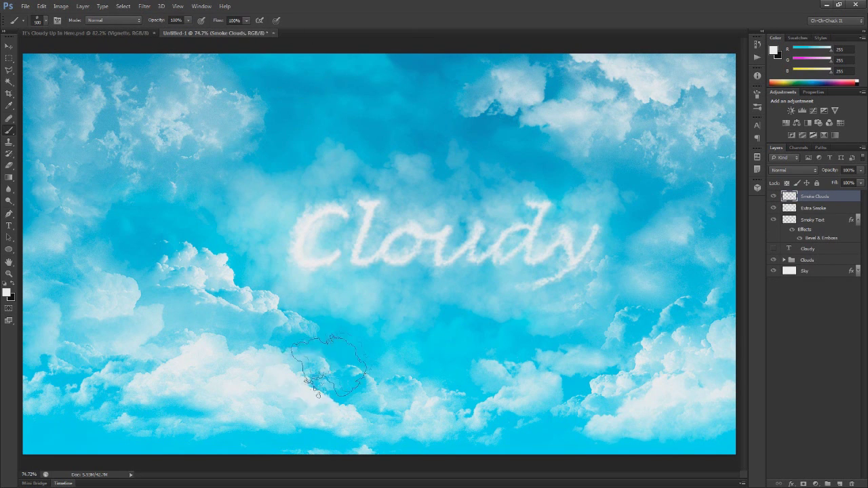
scroll(315, 372, down, 2)
scroll(194, 398, up, 1)
key(])
key(])
key(])
key(])
key(])
key(])
key(])
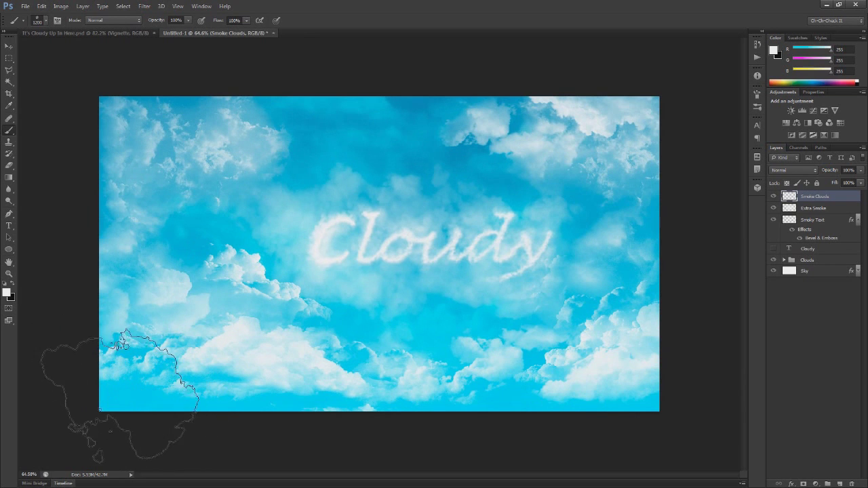
key(bracketleft)
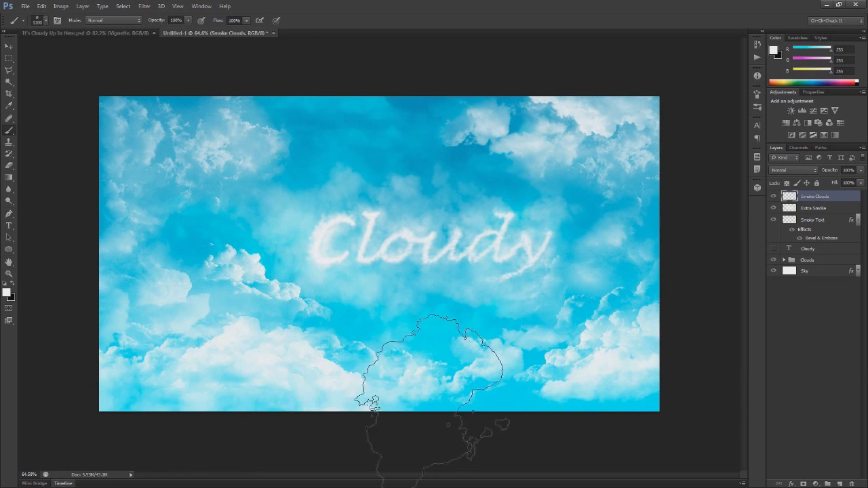
key(bracketleft)
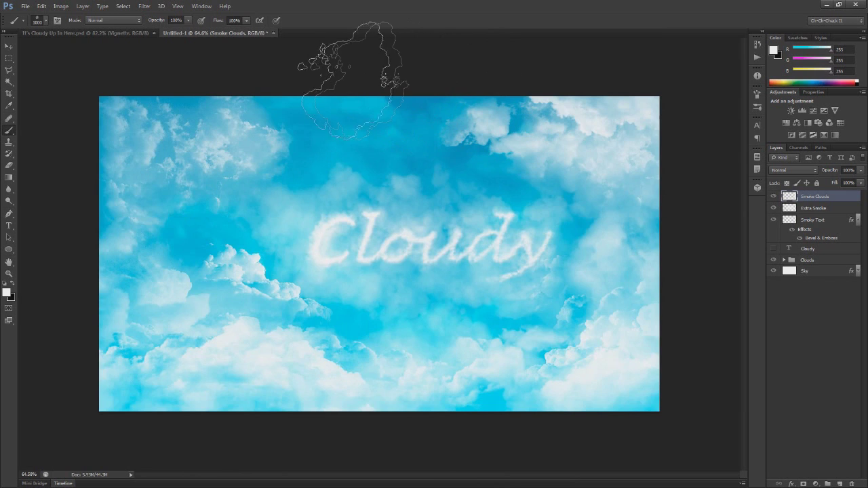
Step: Paint more smoke clouds along the image's upper edge and sides, lowering the brush opacity to 53% for fainter puffs
scroll(354, 80, down, 2)
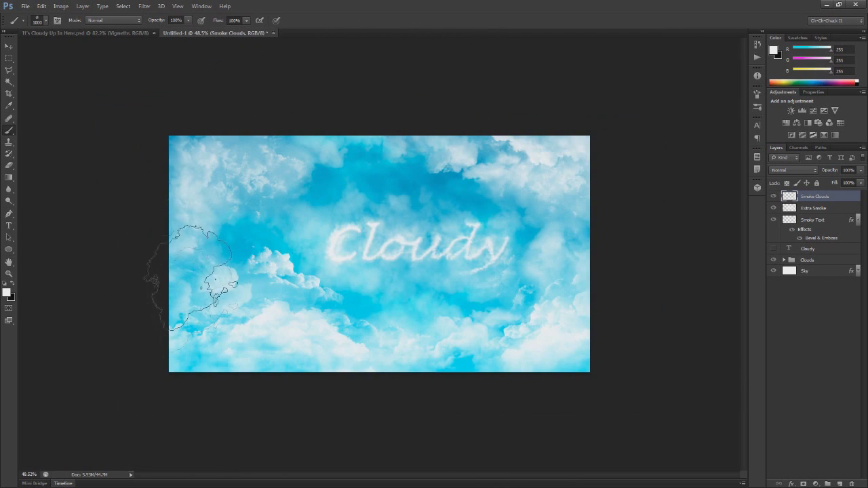
scroll(264, 253, up, 2)
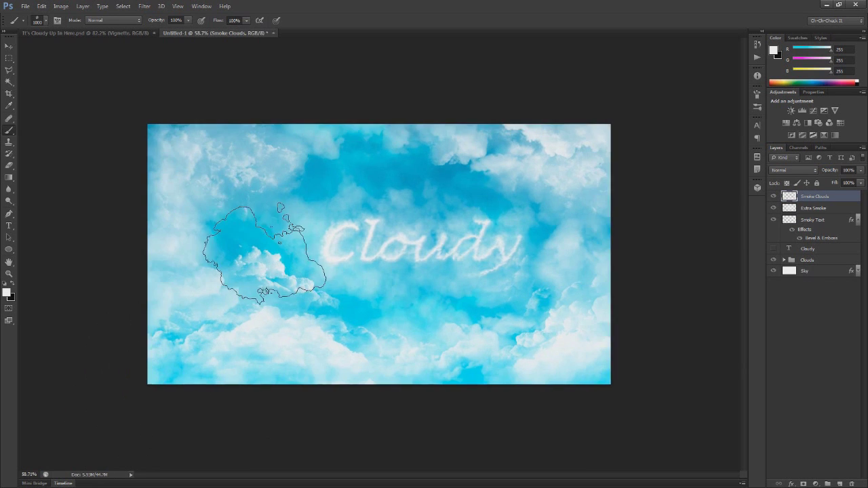
scroll(264, 253, up, 2)
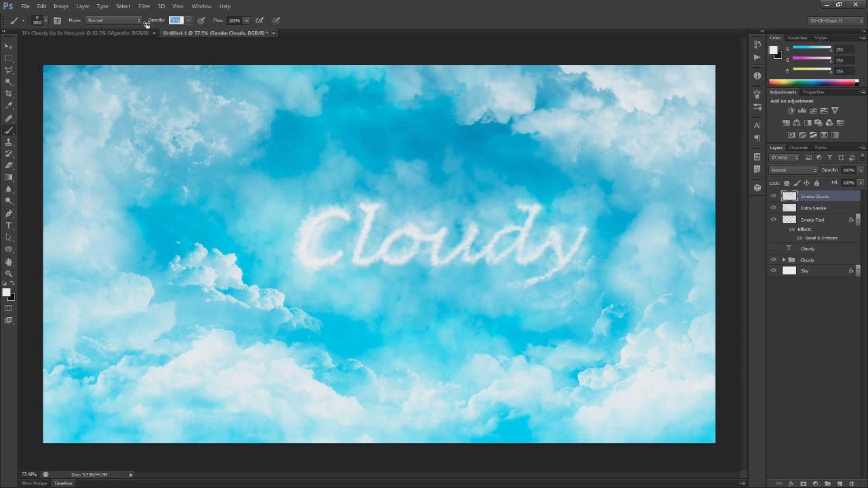
key(Return)
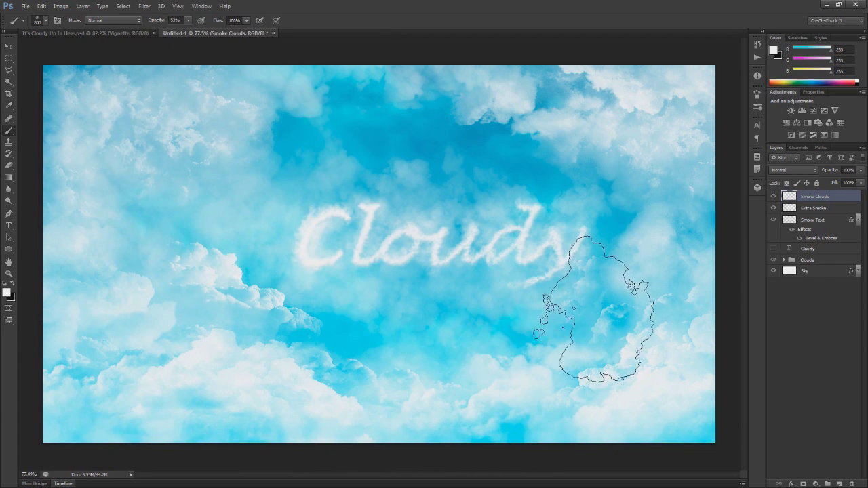
Step: Set the Smoke Clouds layer's opacity to 91%
key(ctrl+0)
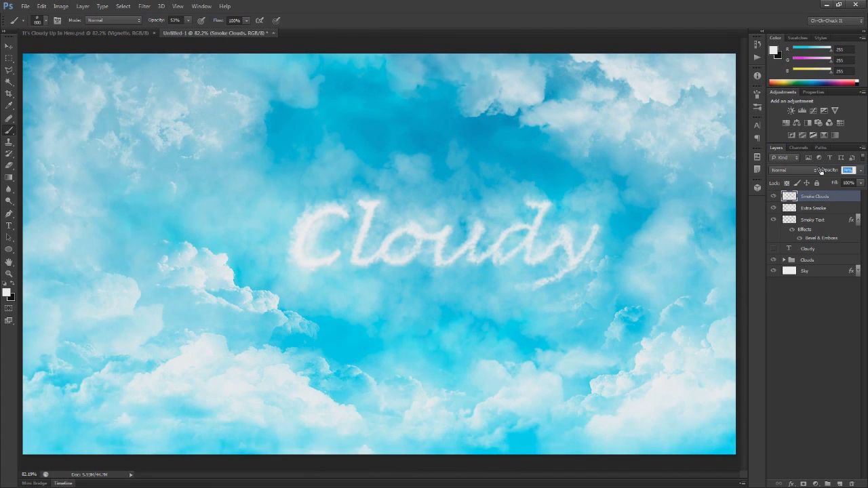
key(Return)
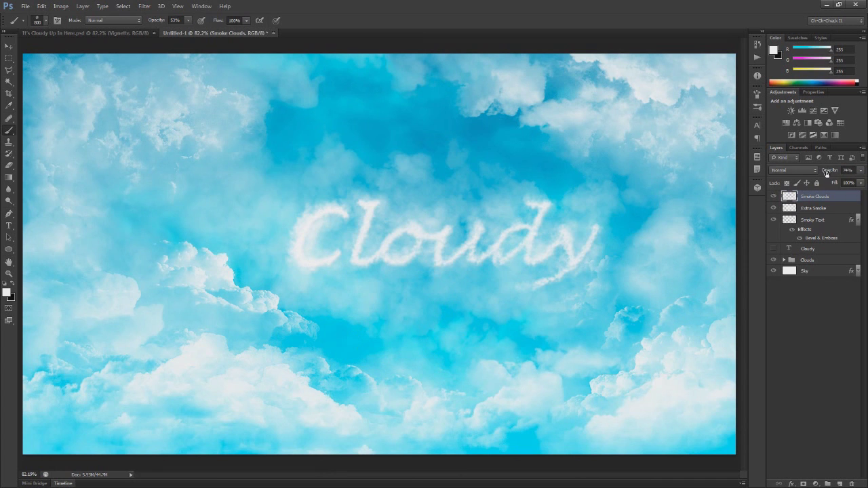
key(Return)
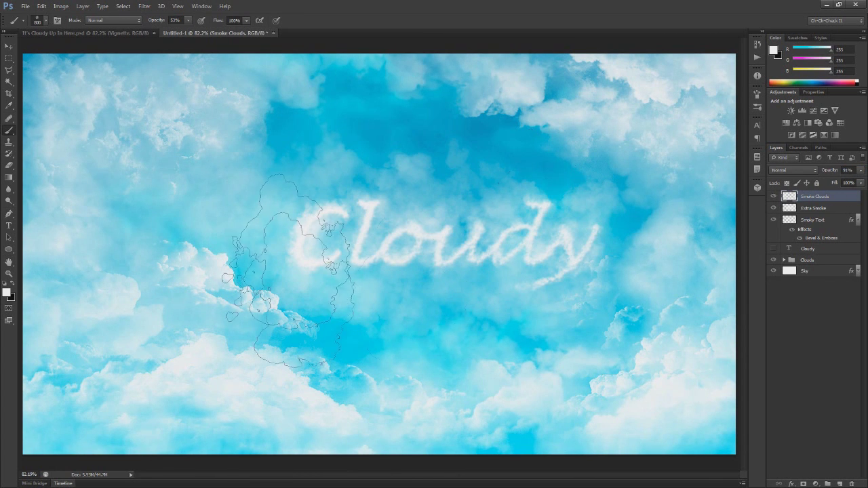
Step: Switch to the Move tool and view the whole artwork in full screen mode without the interface
click(9, 46)
key(f)
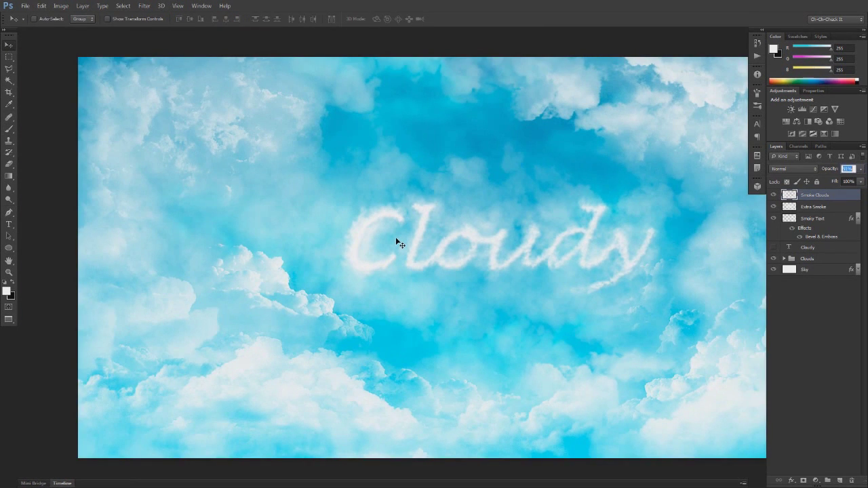
key(f)
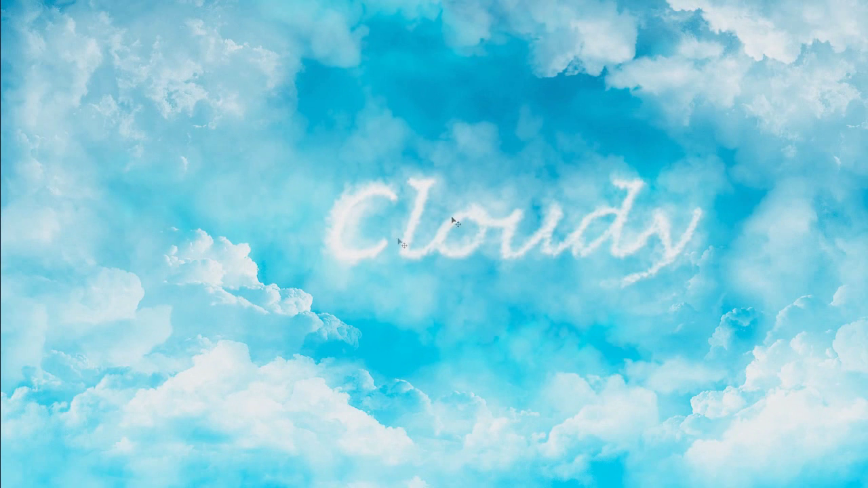